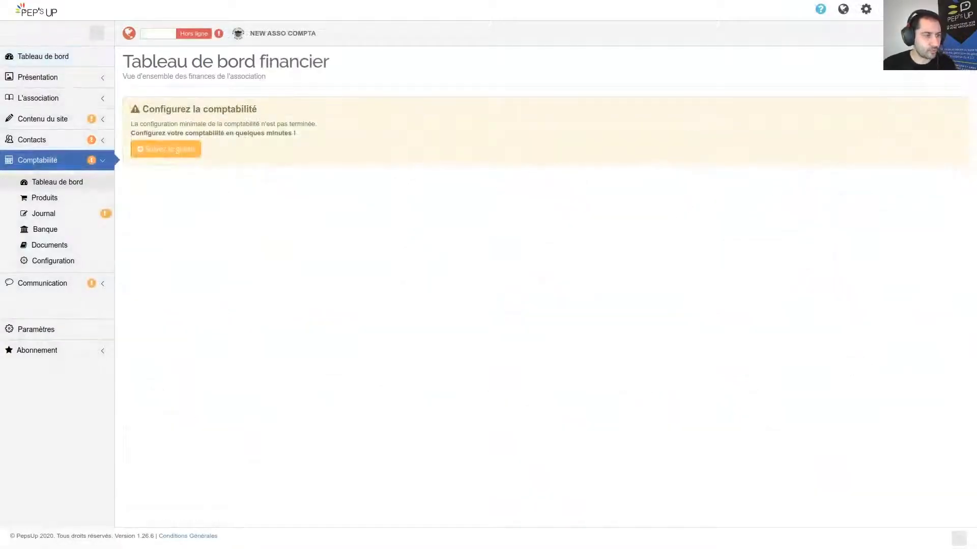
Go to the accounting journal and open the accounting configuration guide
click(45, 197)
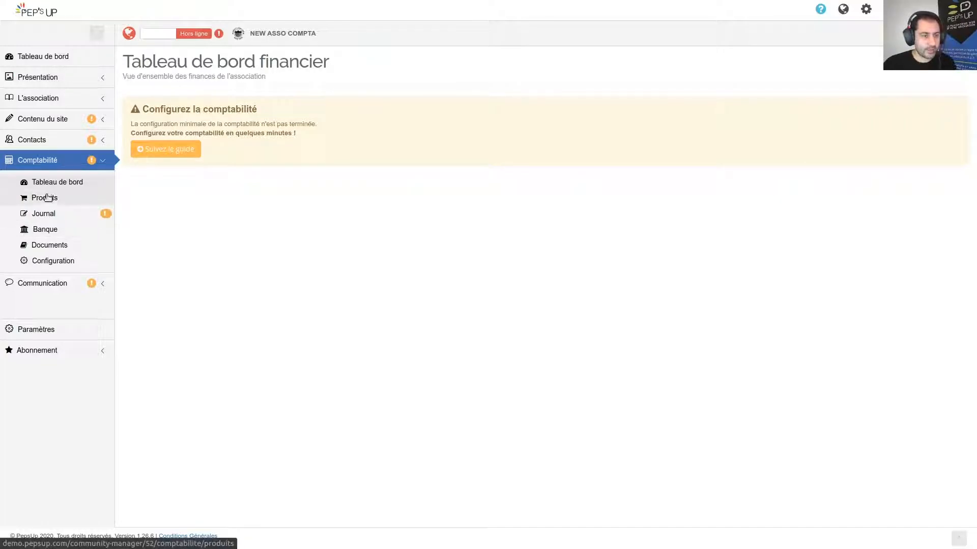
click(50, 215)
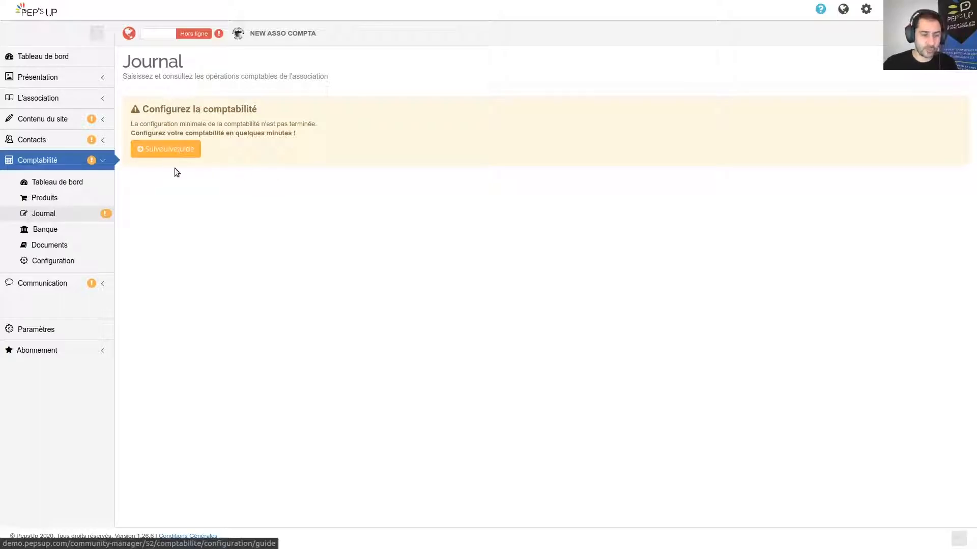
click(166, 148)
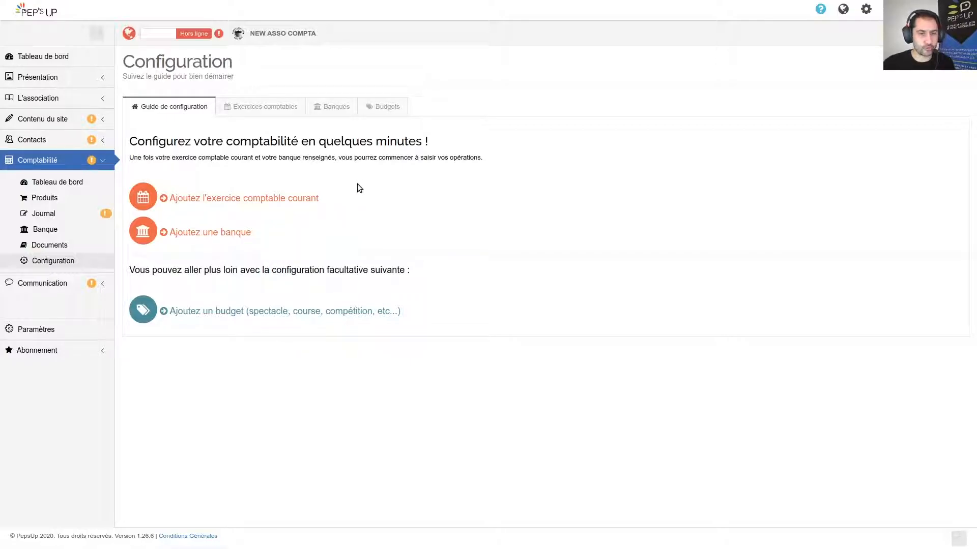
Add an accounting year running from 01/01/2020 to 31/12/2020 and save it
click(257, 109)
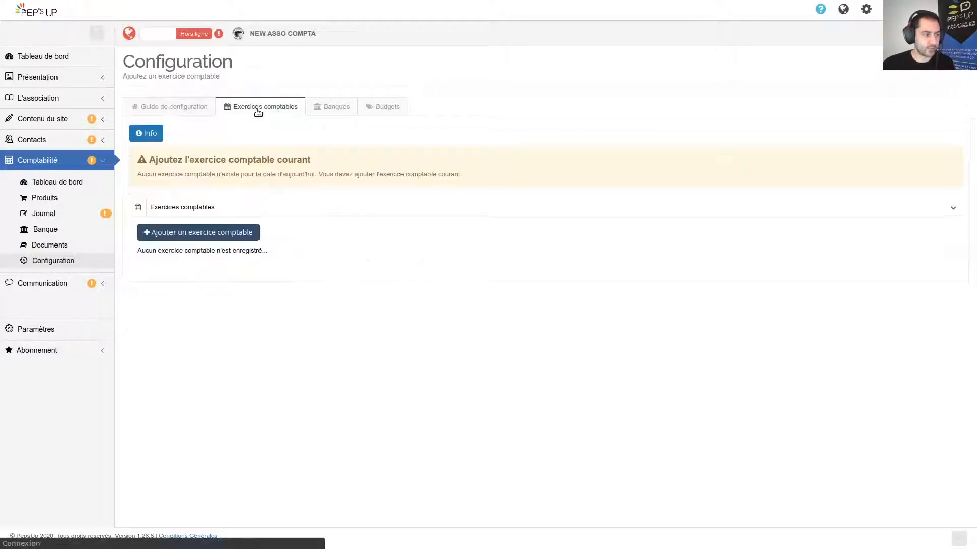
click(225, 233)
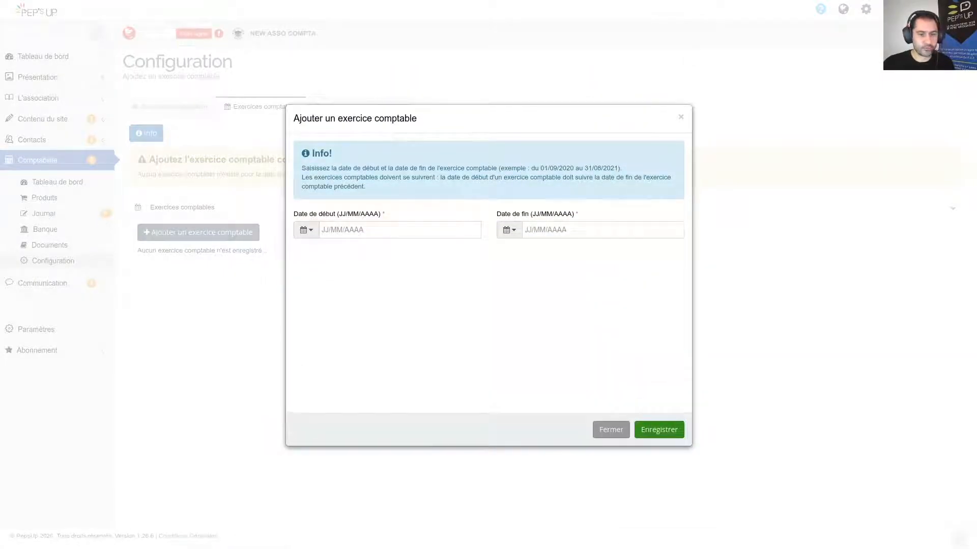
click(372, 224)
text(01/01/2020)
key(Tab)
text(31/12/2020)
key(Tab)
click(663, 433)
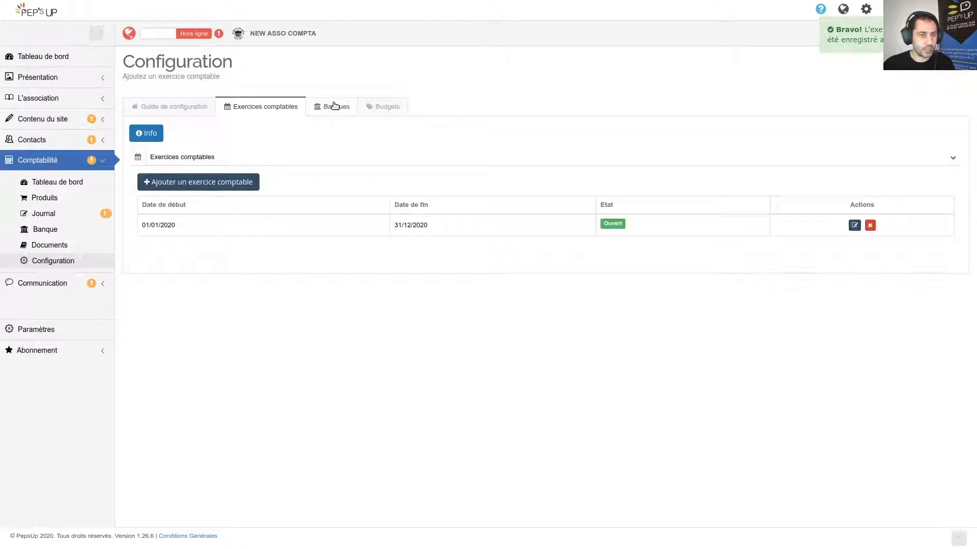
Add a bank account named "banque" with initial bank and cash balances of 0 and save it
click(334, 105)
click(229, 182)
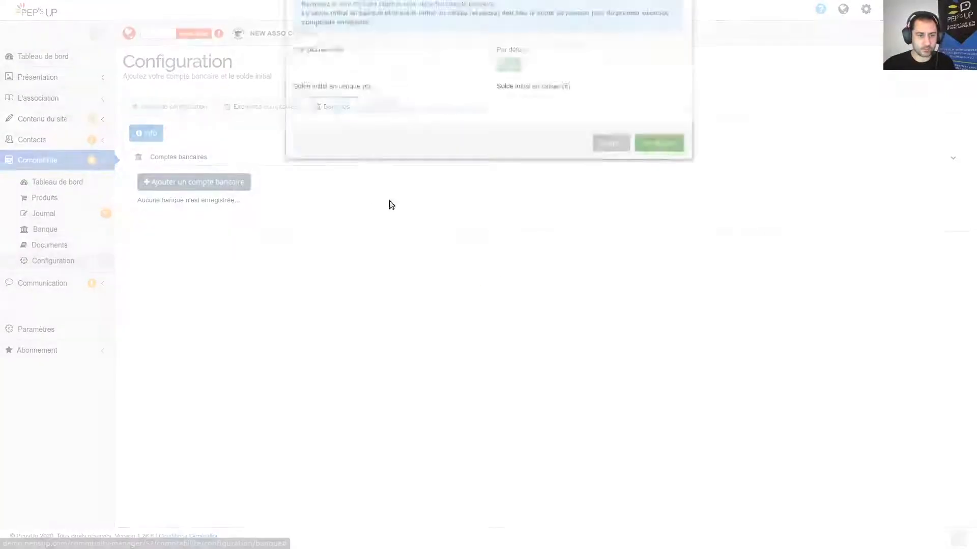
click(330, 285)
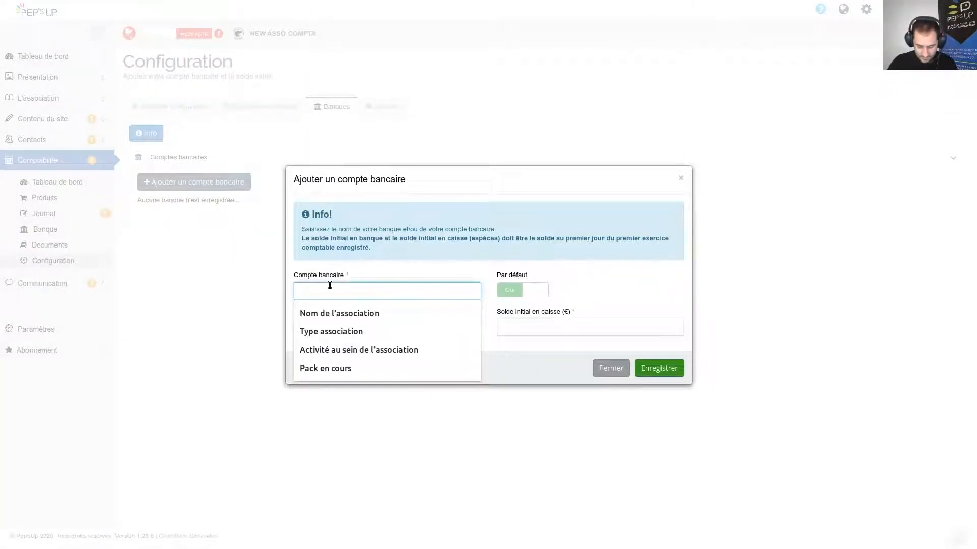
text(banque)
key(Tab)
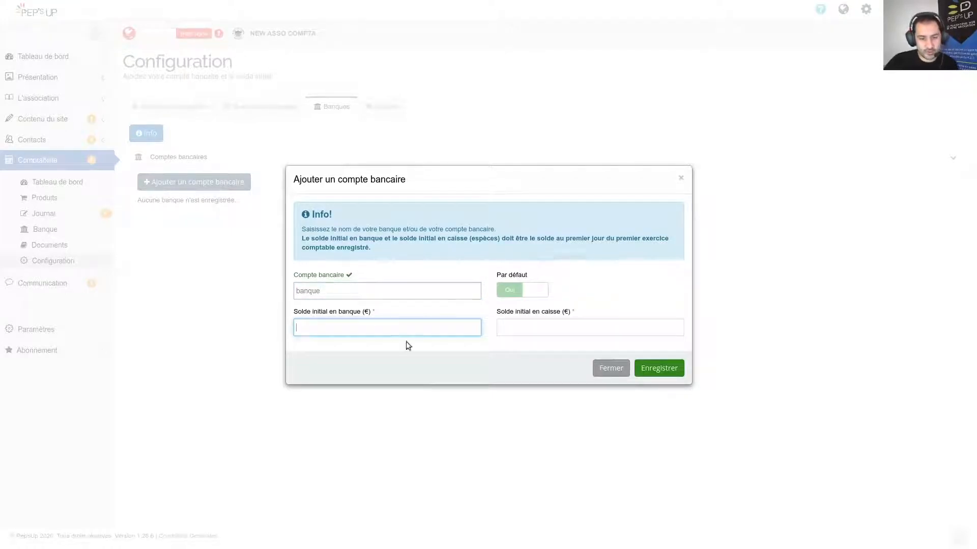
text(0)
key(Tab)
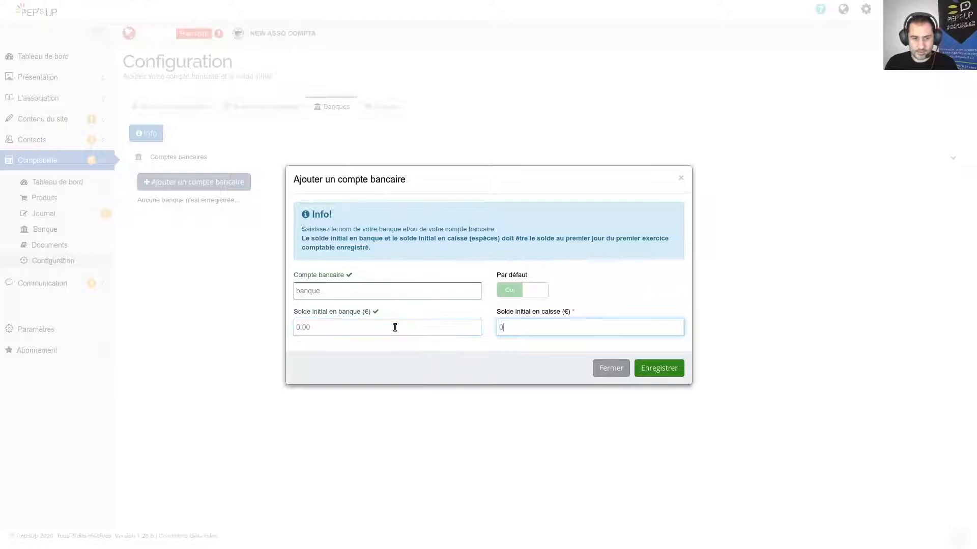
text(0)
key(Tab)
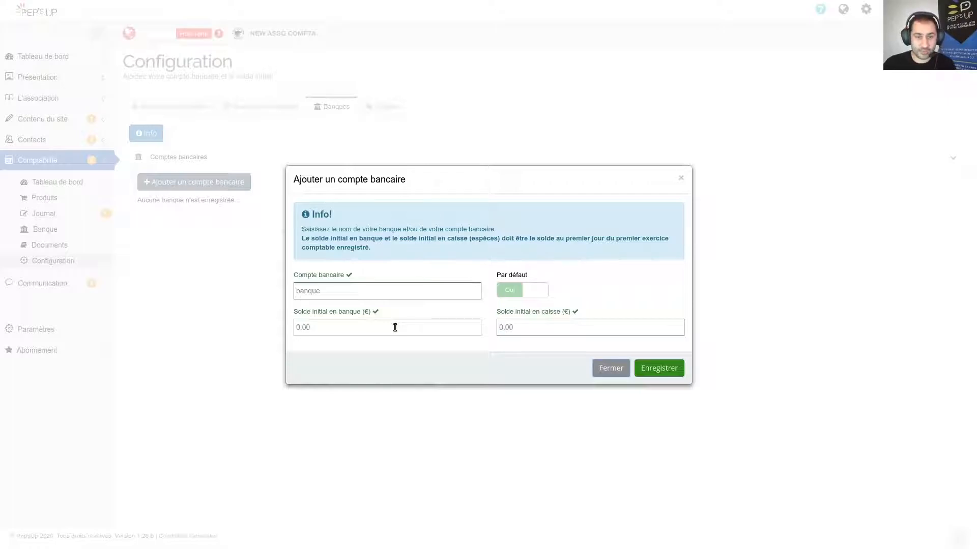
click(671, 370)
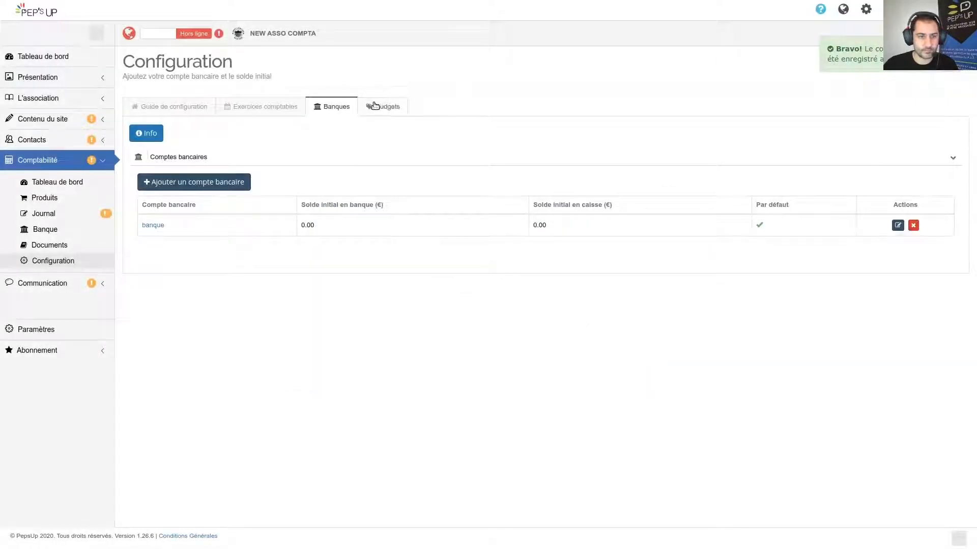
Add a budget named "spectacle" and save it
click(386, 107)
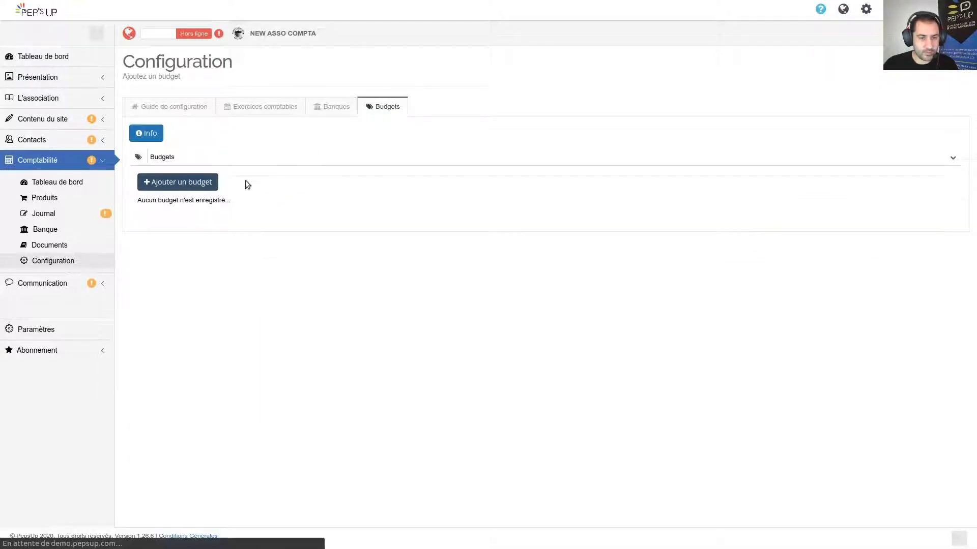
click(172, 187)
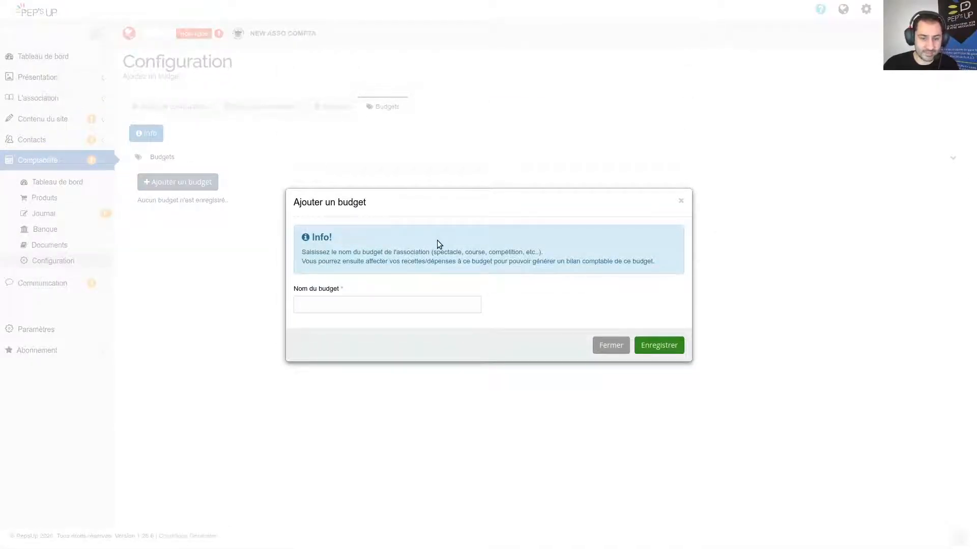
click(325, 303)
text(spectacle)
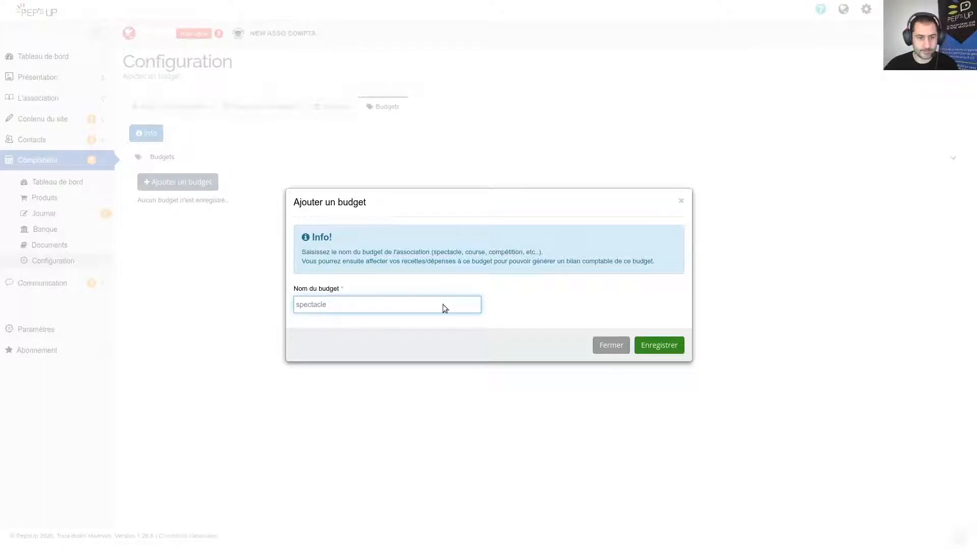
click(668, 346)
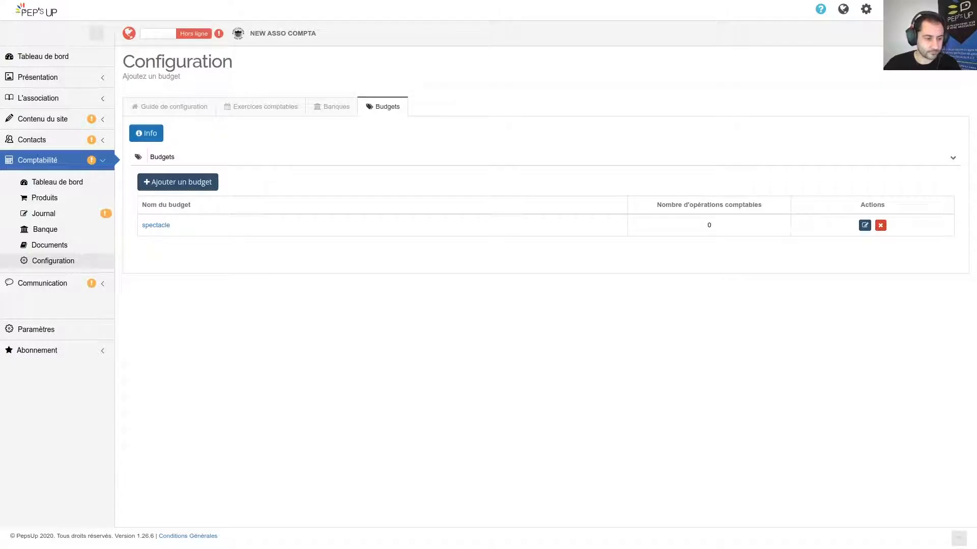
Check the configuration guide and view the accounting module's financial dashboard
click(146, 111)
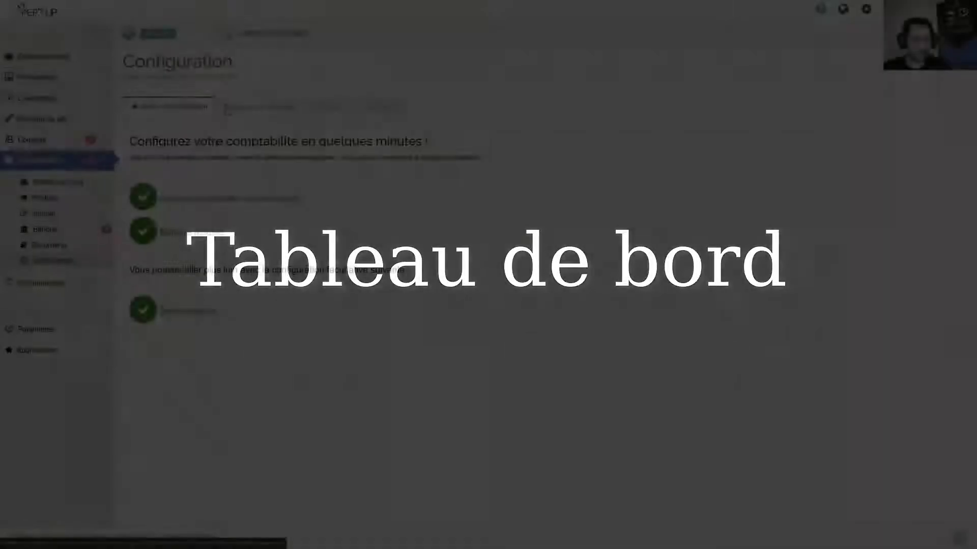
click(90, 179)
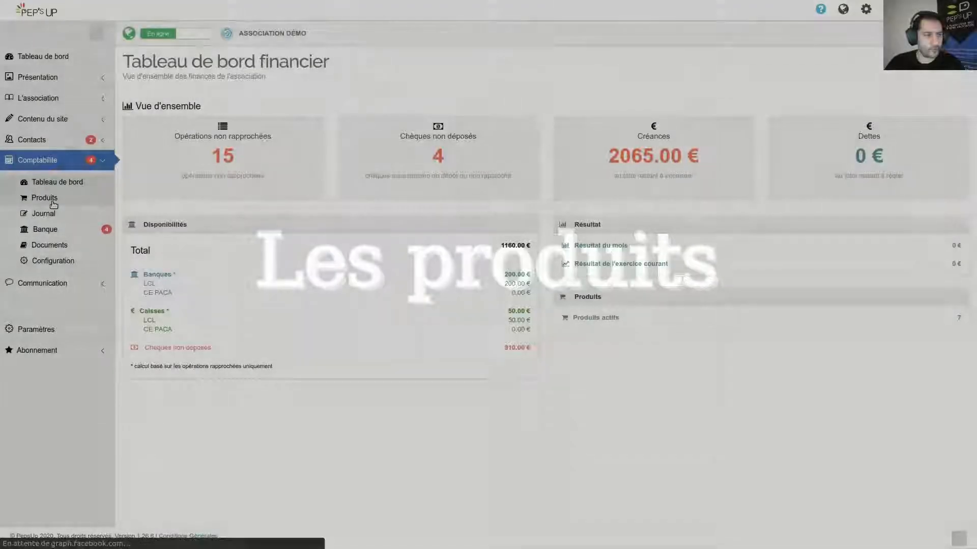
Open the product list and inspect the new-product form's fields, category choices and templates without saving a product
click(53, 205)
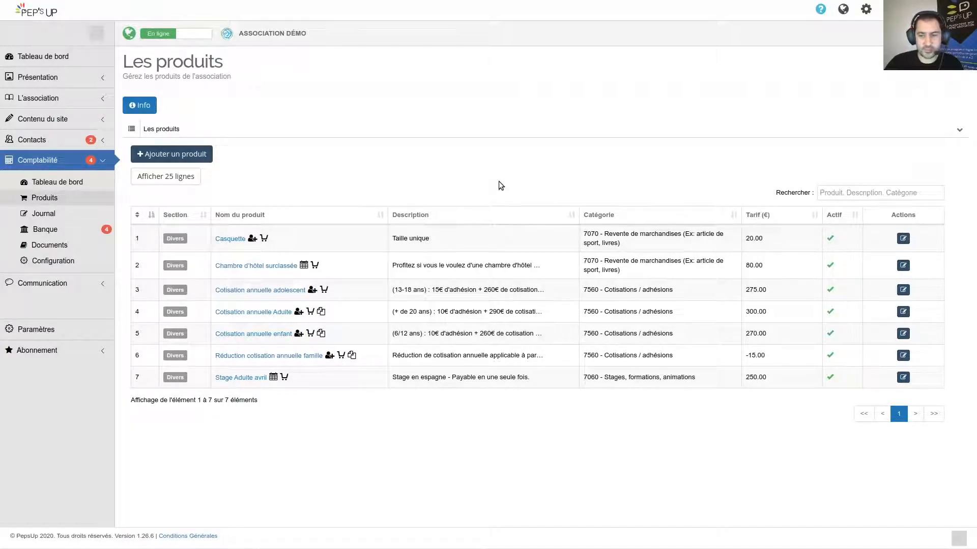
click(176, 154)
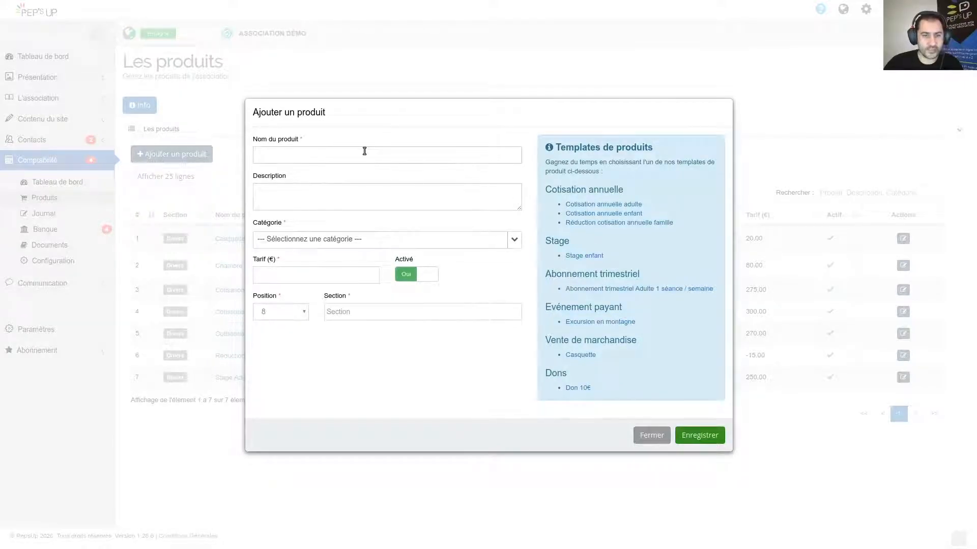
click(302, 200)
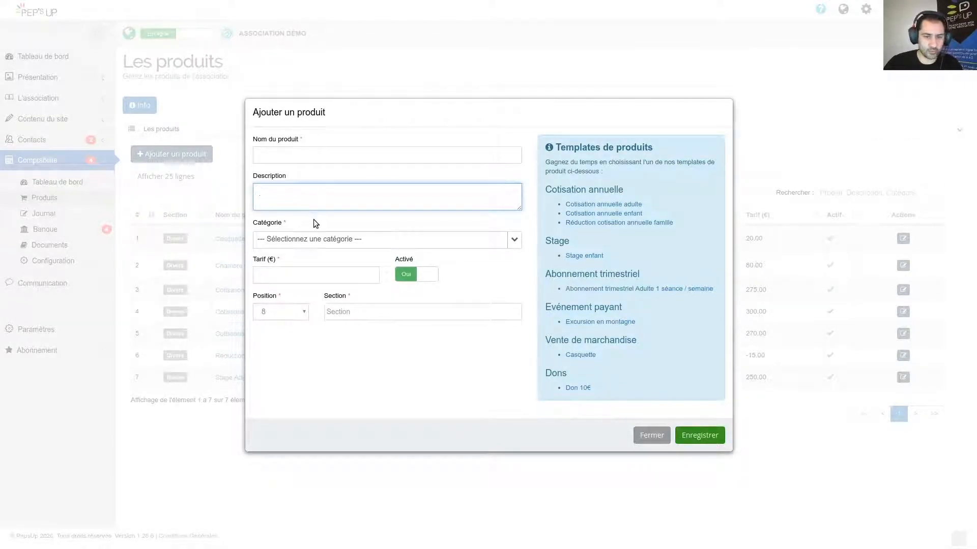
click(321, 239)
click(364, 223)
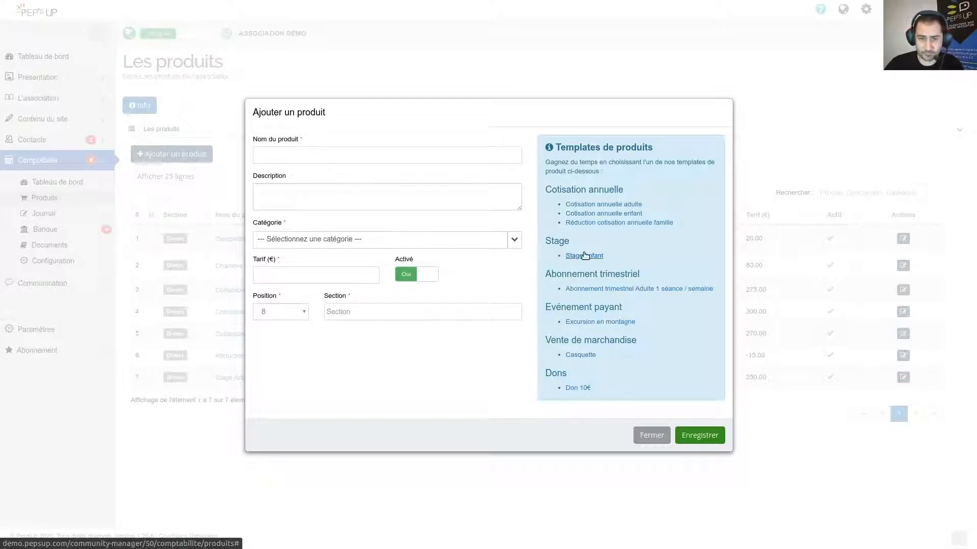
click(652, 436)
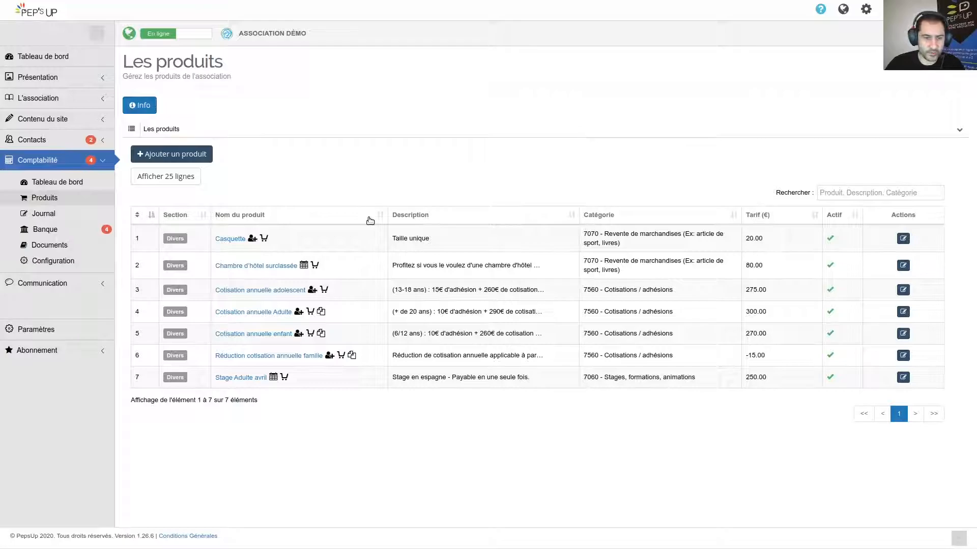
Examine the link icons beside the Casquette and Chambre d'hôtel surclassée products and the family reduction's price
mouse_move(253, 239)
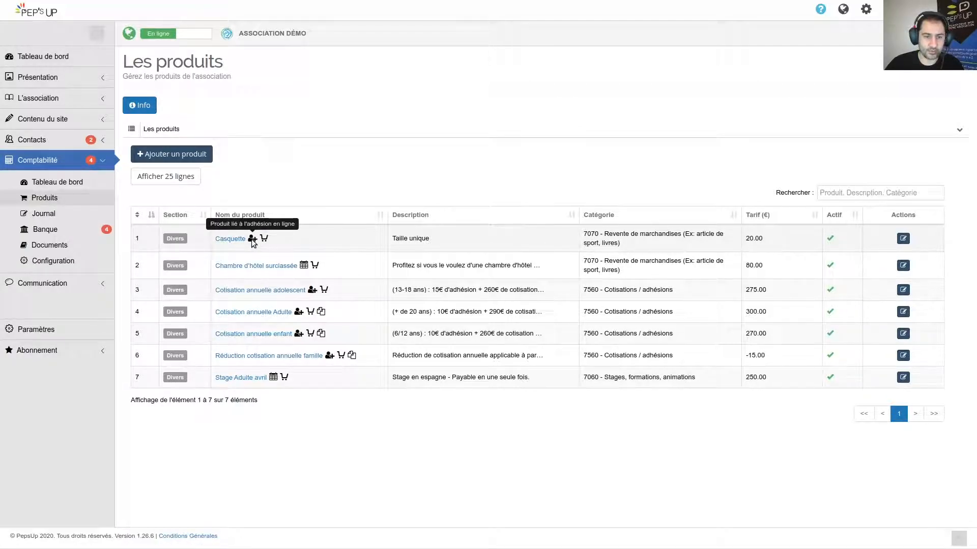
mouse_move(305, 268)
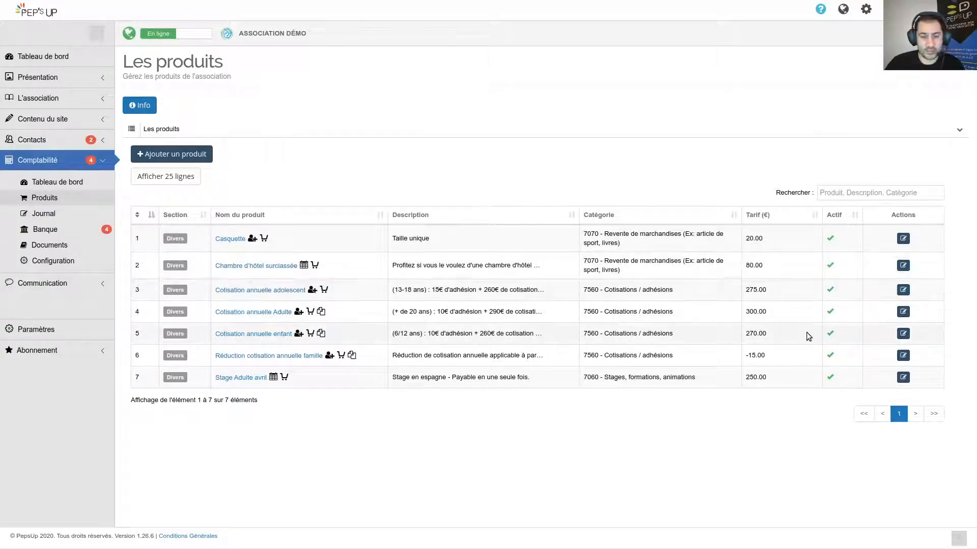
drag(748, 356, 765, 359)
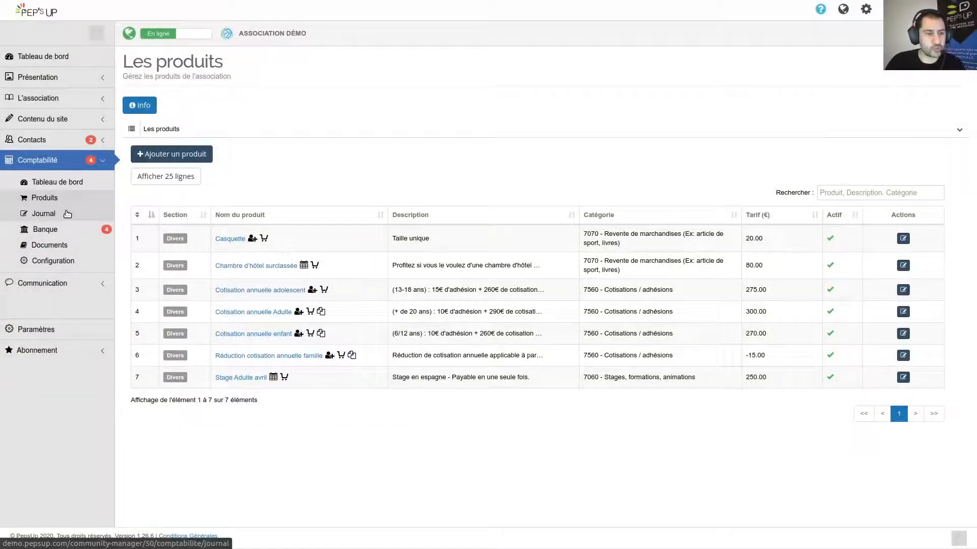
Open the journal, set the accounting year filter to "Tous les exercices comptables" and review the listed operations
click(67, 213)
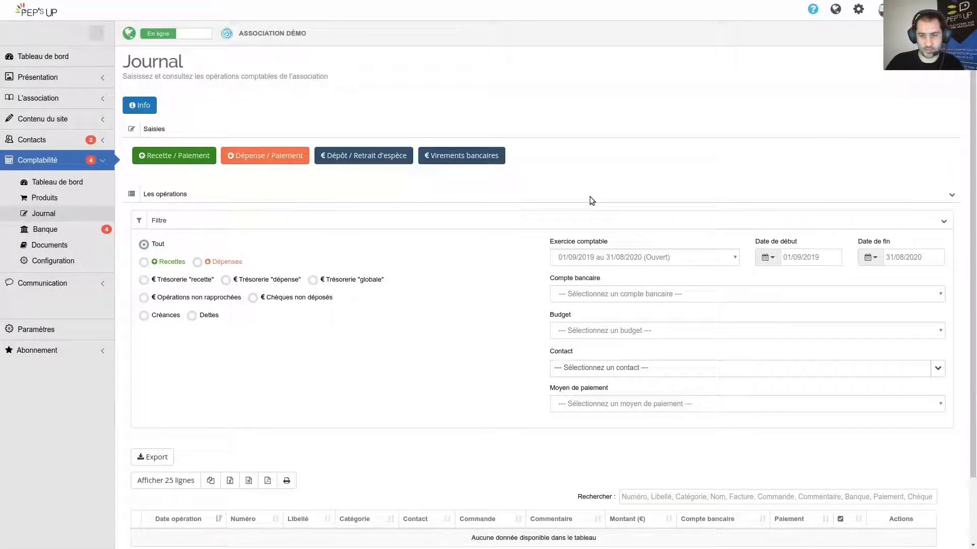
click(636, 257)
click(628, 270)
scroll(458, 331, down, 3)
scroll(395, 370, down, 15)
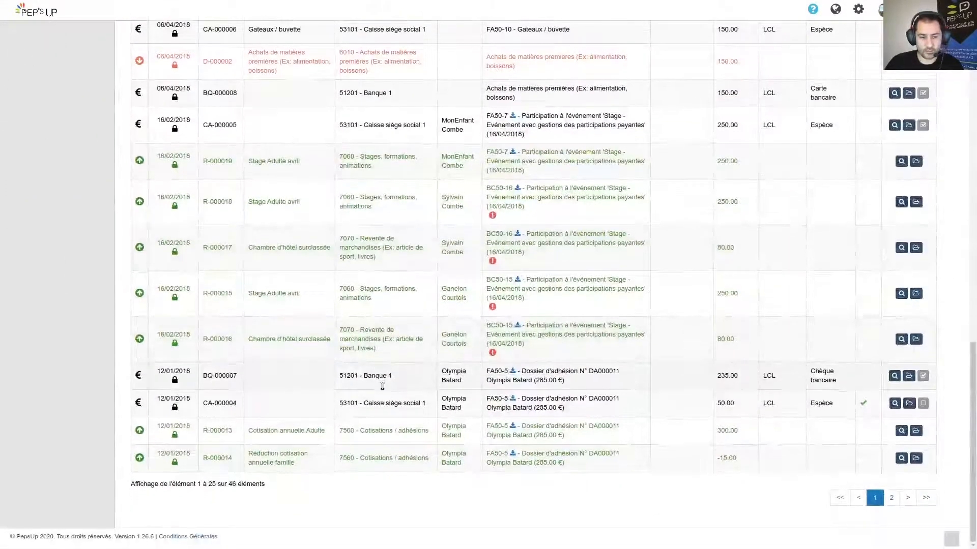
scroll(381, 382, up, 7)
scroll(380, 385, up, 10)
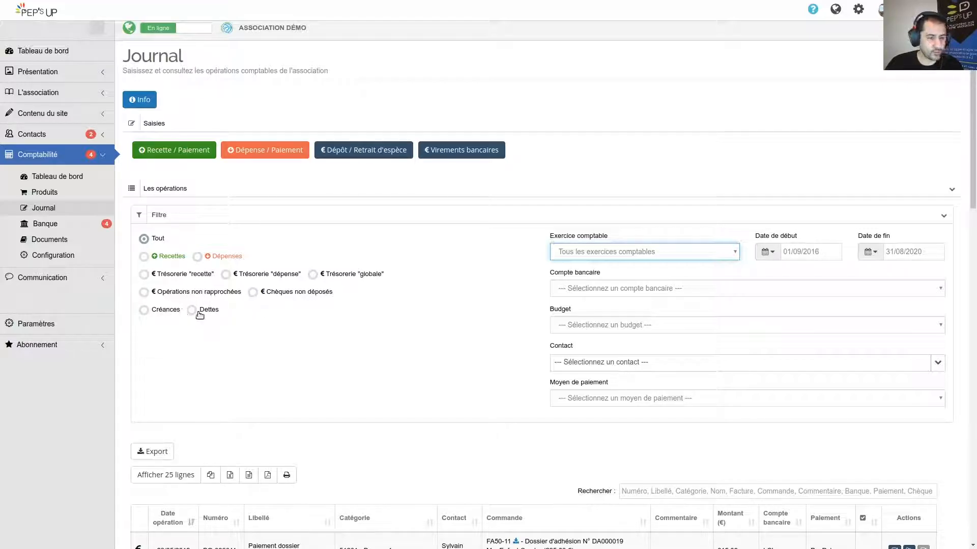
Inspect the journal's bank account, budget, contact and payment method filter choices without selecting any
scroll(524, 243, down, 1)
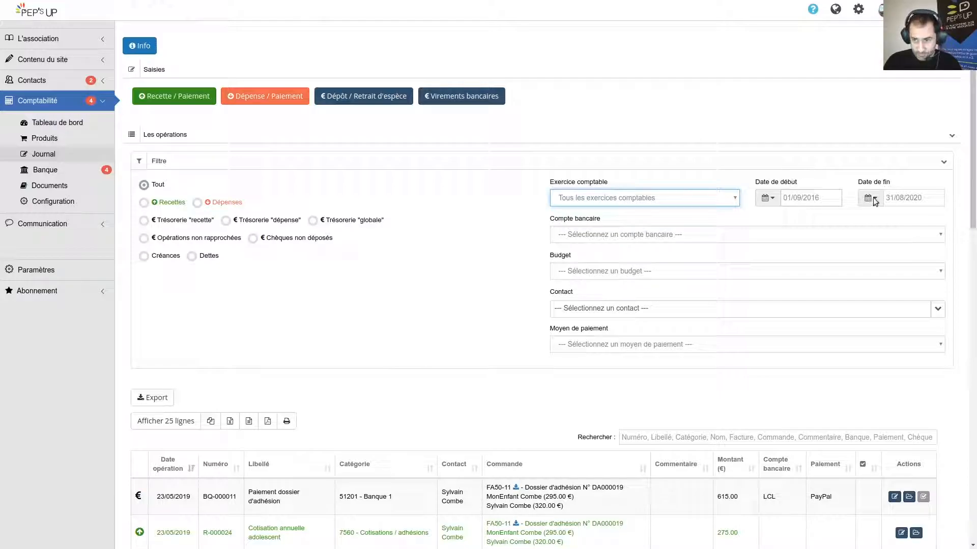
click(631, 237)
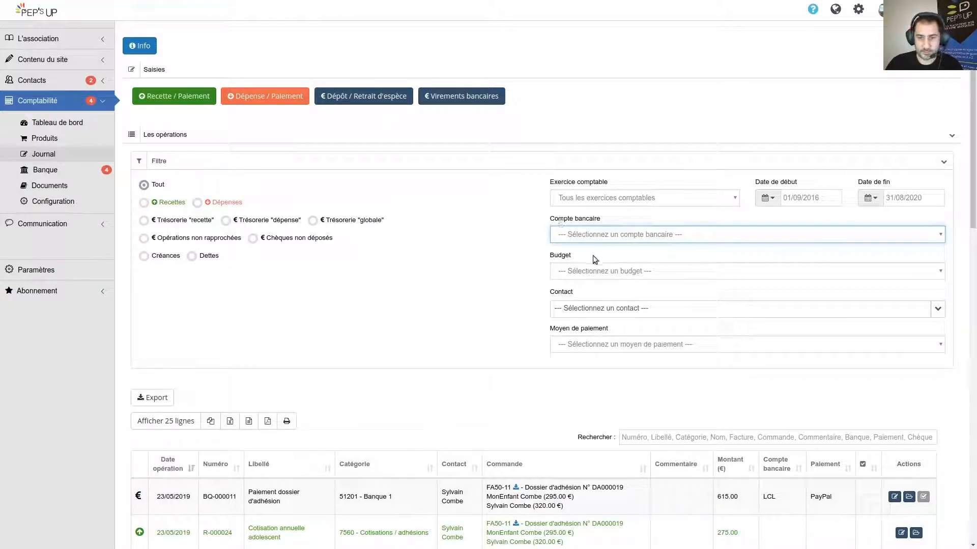
click(609, 270)
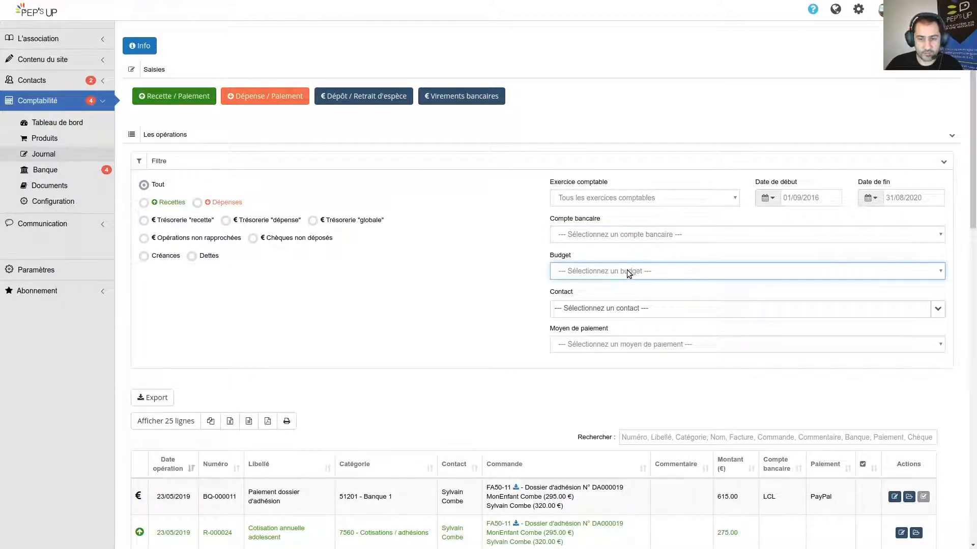
click(598, 309)
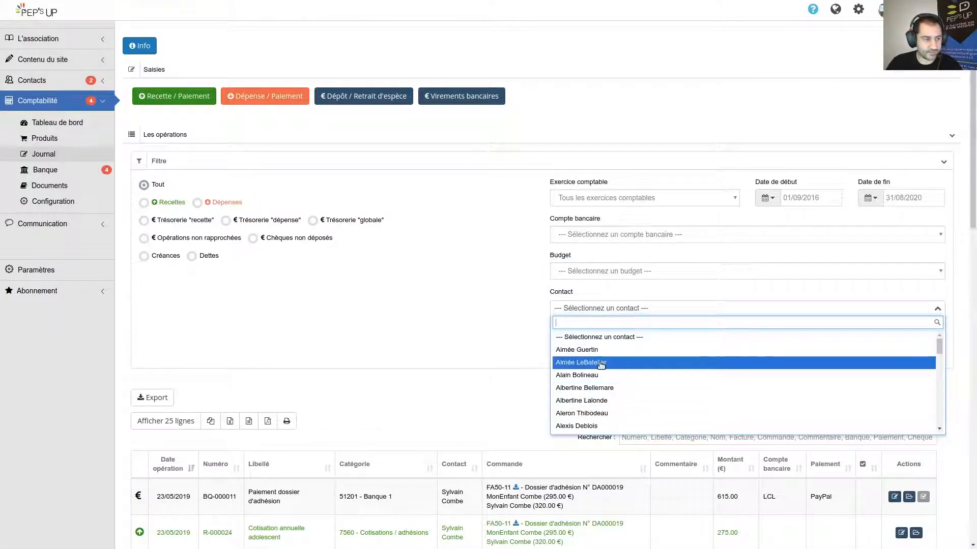
click(627, 308)
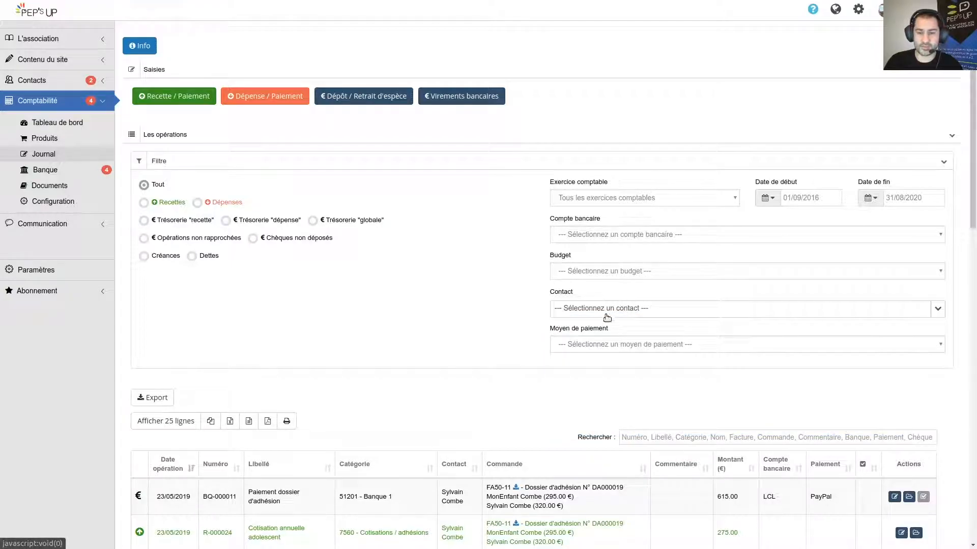
scroll(603, 345, down, 1)
click(591, 320)
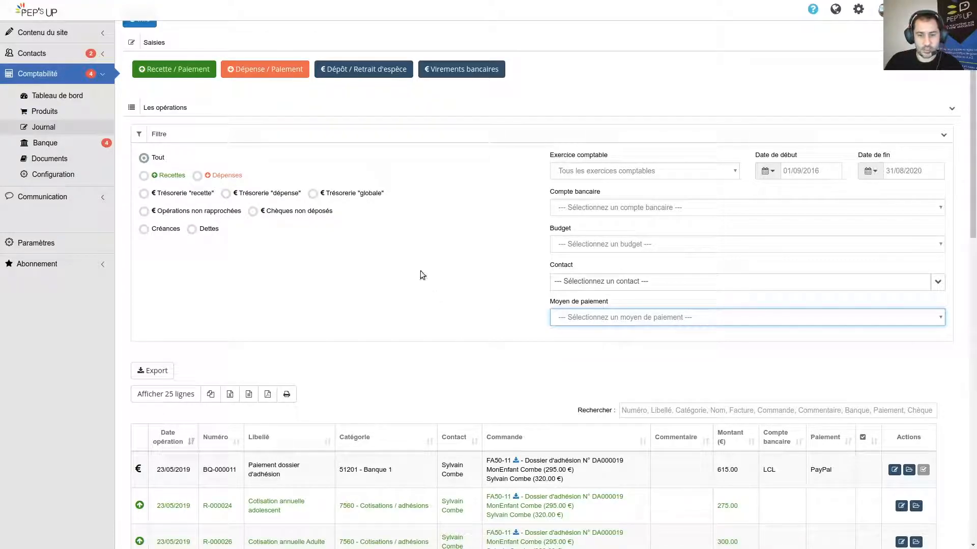
Examine the journal's search field, the export choices and the columns and row actions of the operations table
click(690, 411)
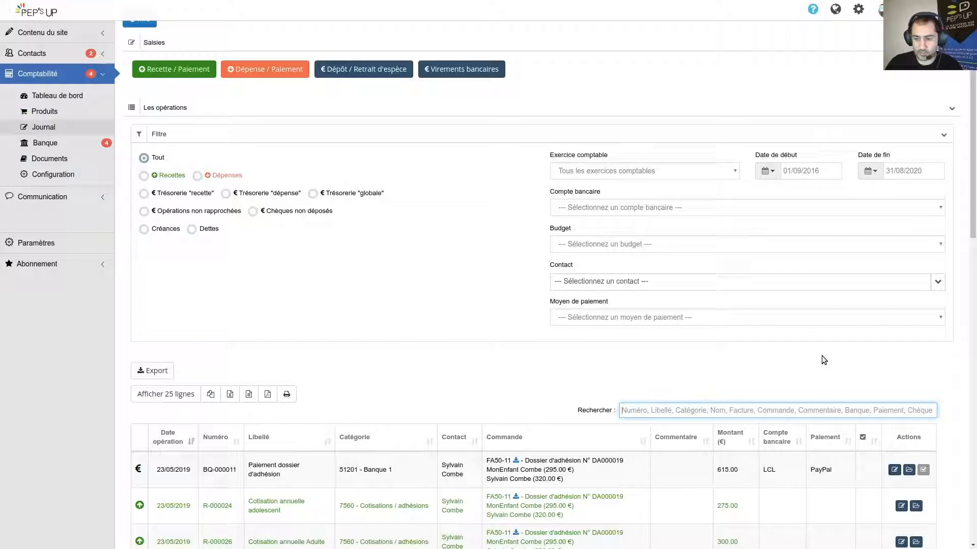
scroll(300, 251, down, 1)
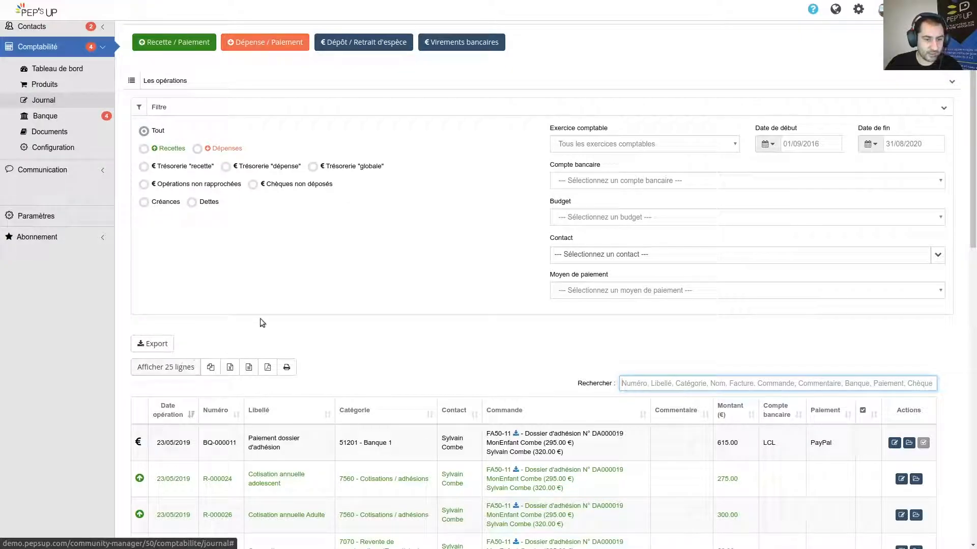
click(237, 368)
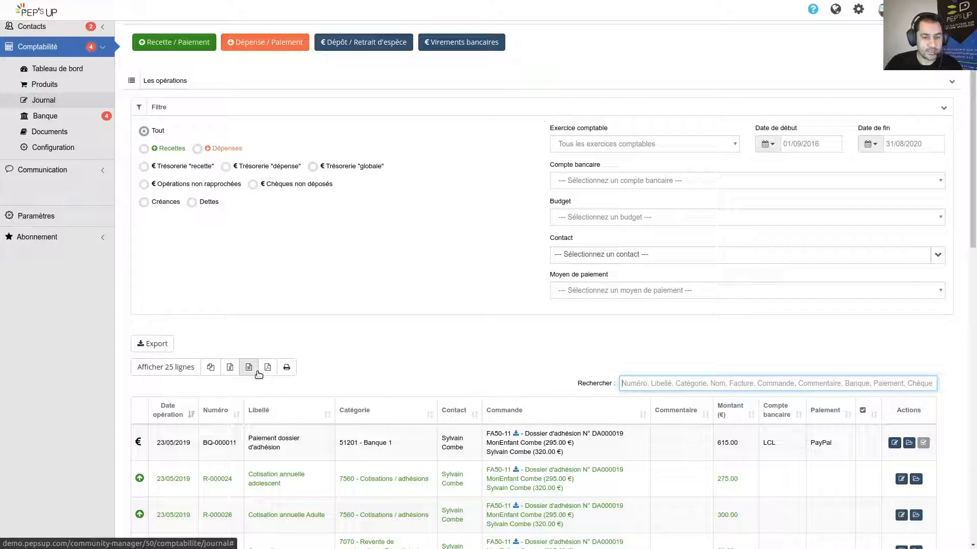
scroll(470, 297, down, 2)
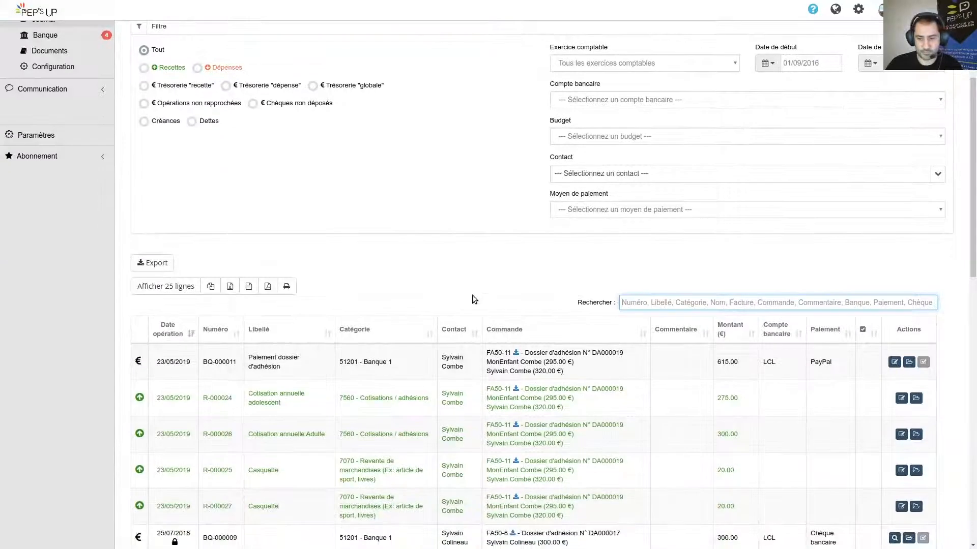
scroll(472, 295, down, 3)
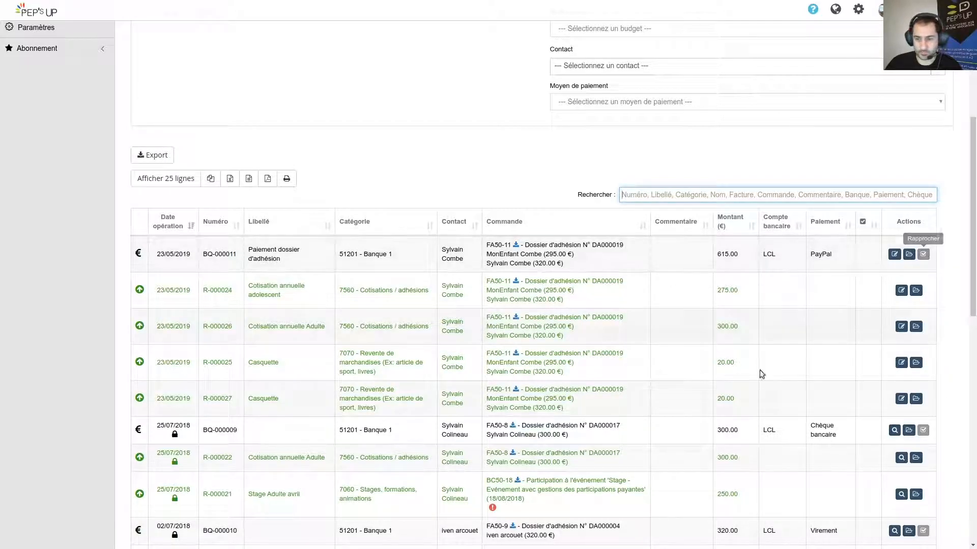
Review the journal's entry types and filters again, and inspect the edit action on the 615.00 € PayPal payment
scroll(596, 423, up, 3)
scroll(596, 423, up, 2)
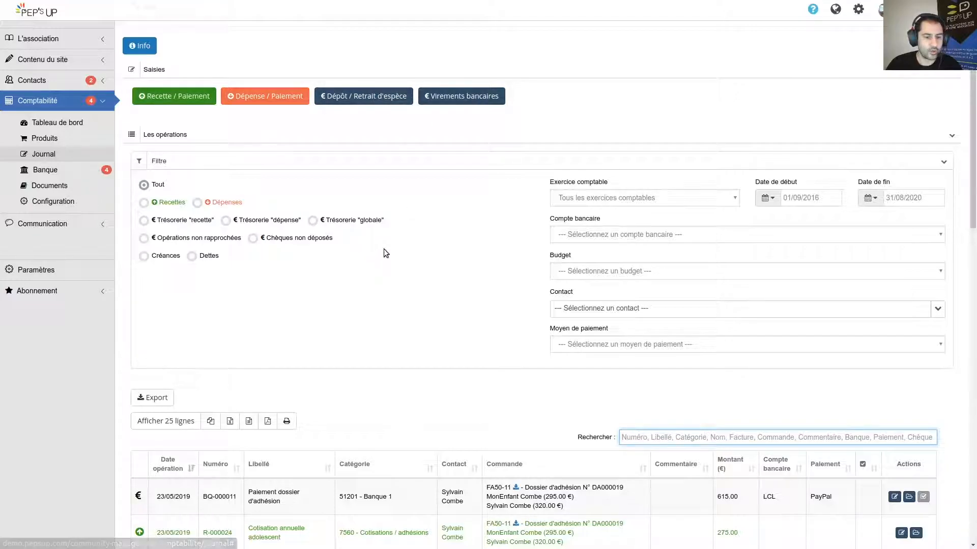
scroll(384, 249, down, 2)
scroll(384, 248, up, 2)
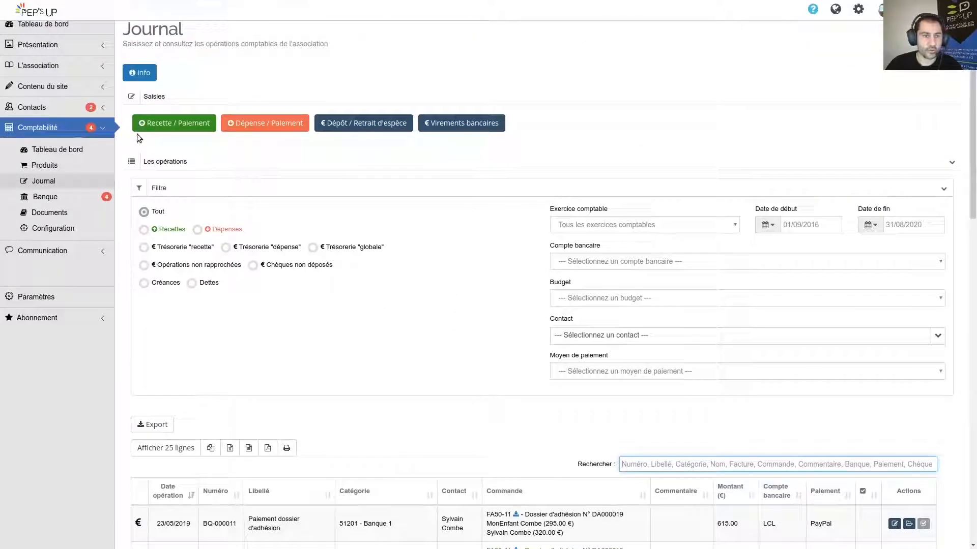
scroll(395, 255, down, 2)
scroll(397, 280, down, 2)
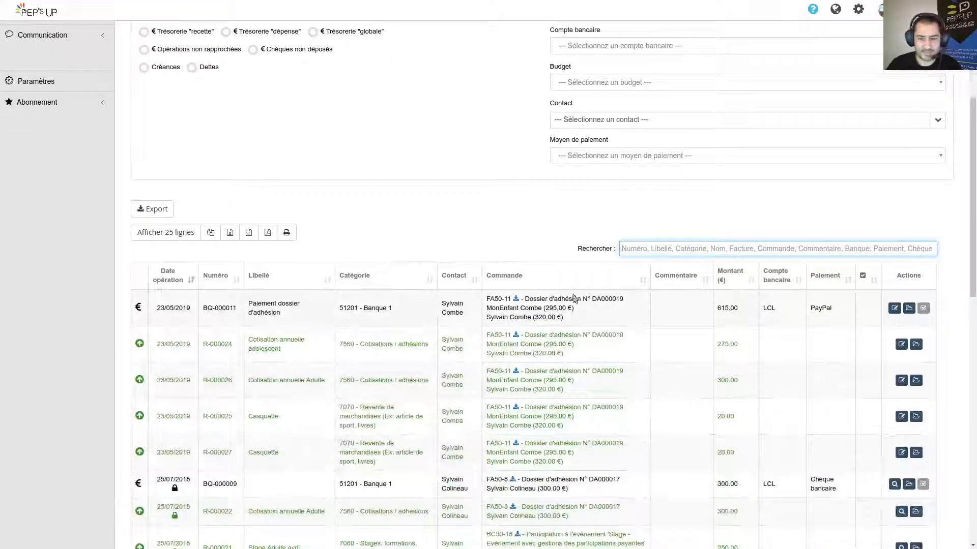
scroll(406, 404, down, 2)
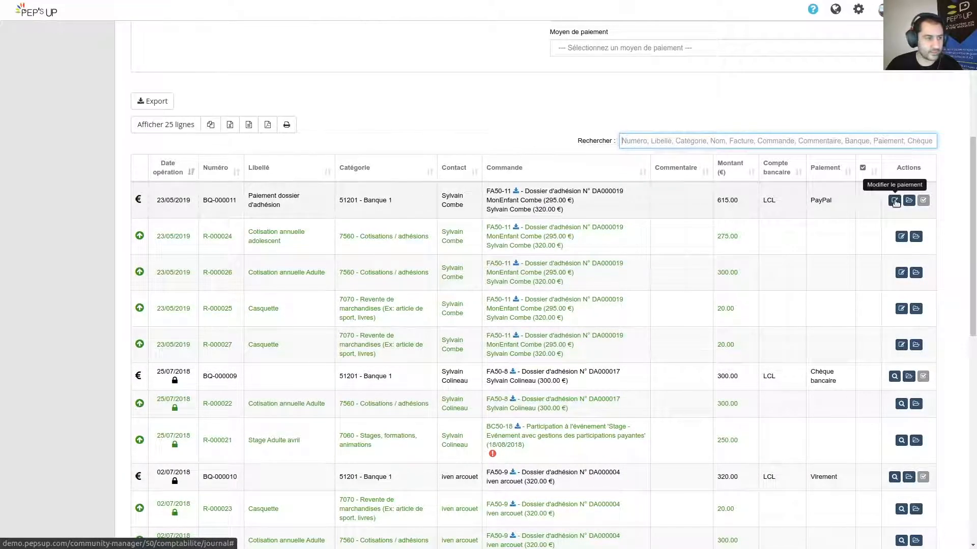
Start a new receipt/payment order labelled "Commande de test" and link it to the first contact in the list
scroll(699, 257, up, 7)
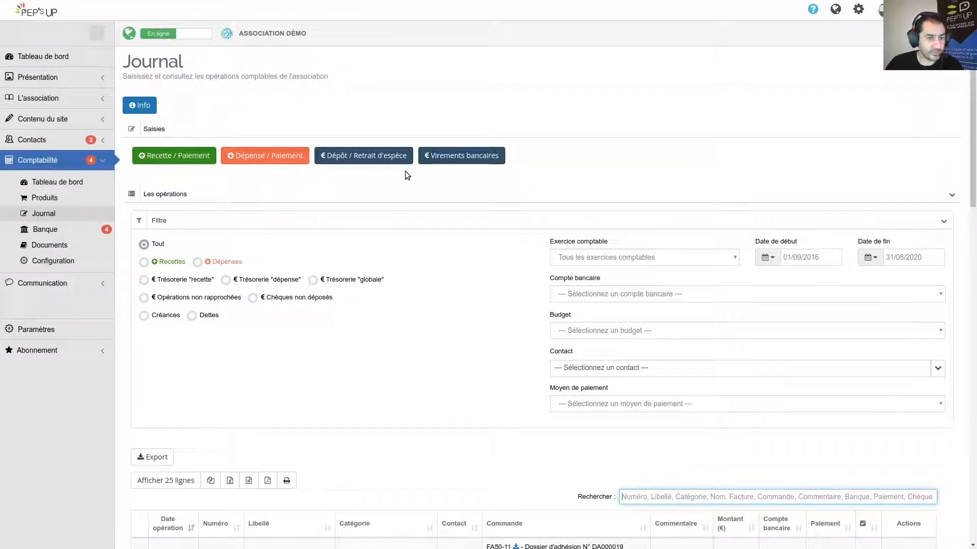
click(184, 156)
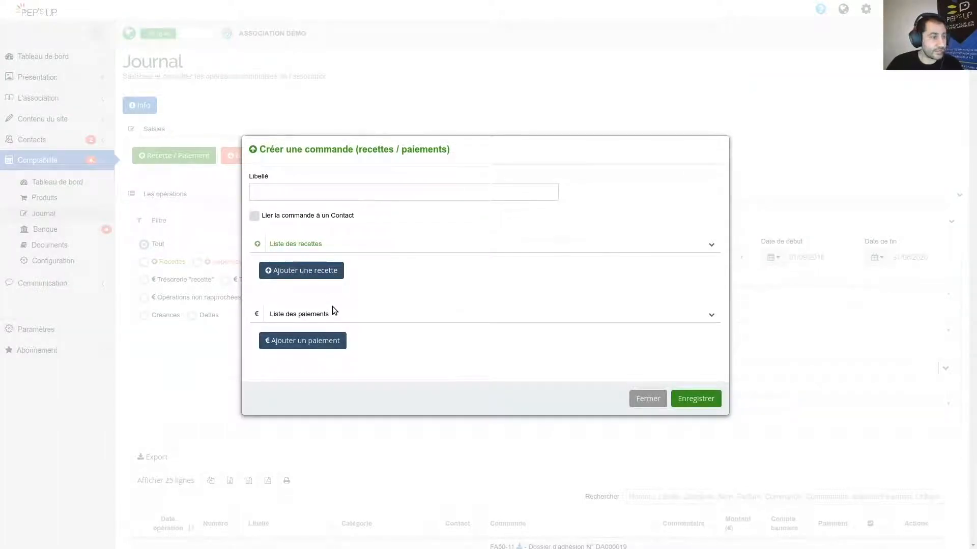
click(288, 187)
text(Commande de test)
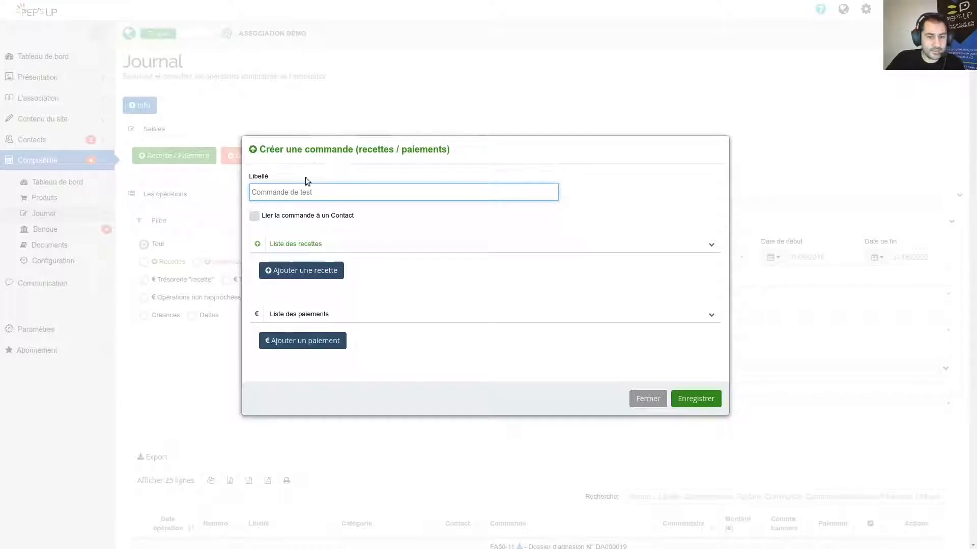
click(284, 215)
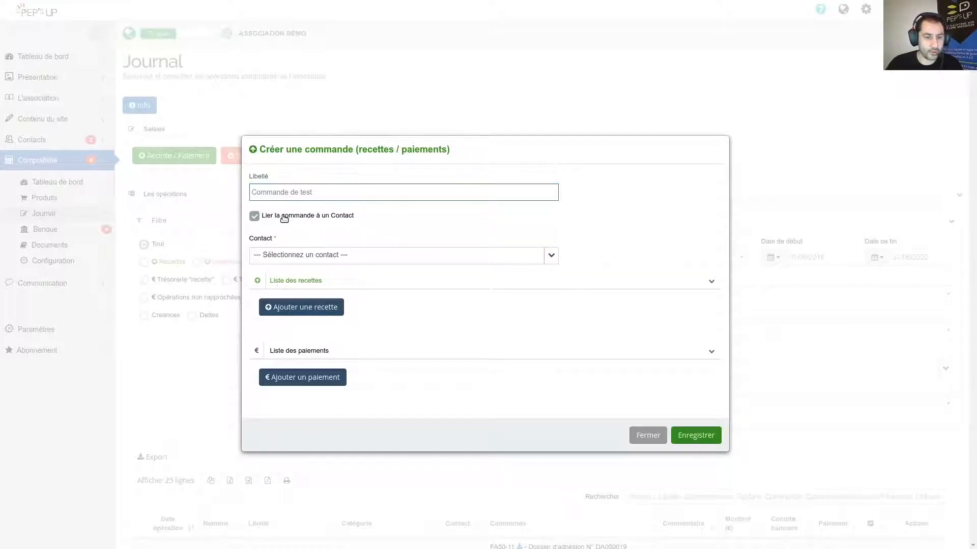
click(302, 256)
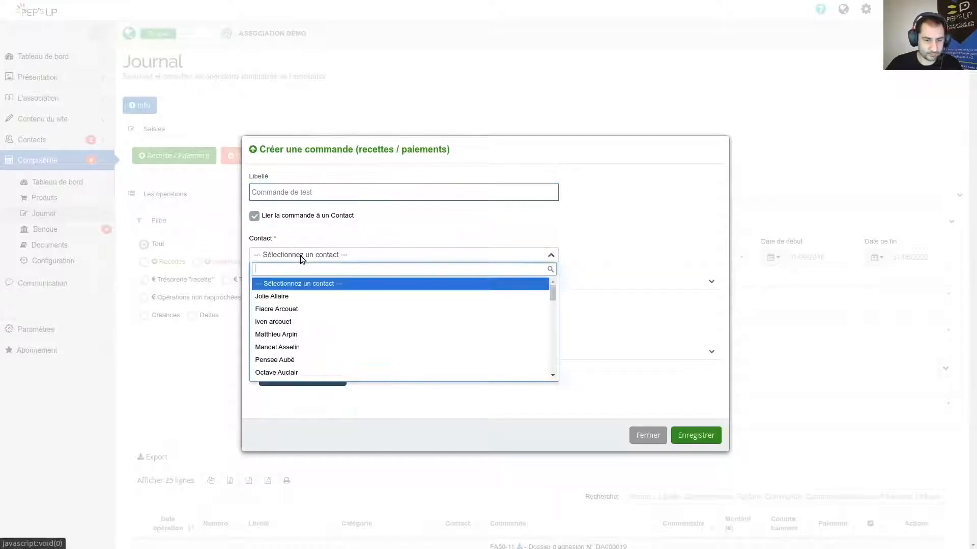
click(286, 299)
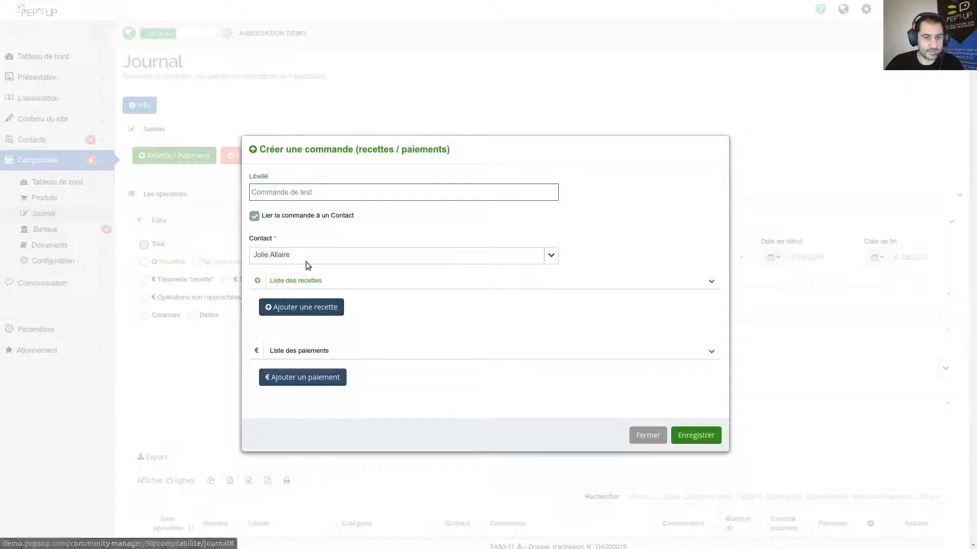
Start a receipt in the order for the product "Chambre d'hôtel surclassée" with a quantity of 2
click(307, 305)
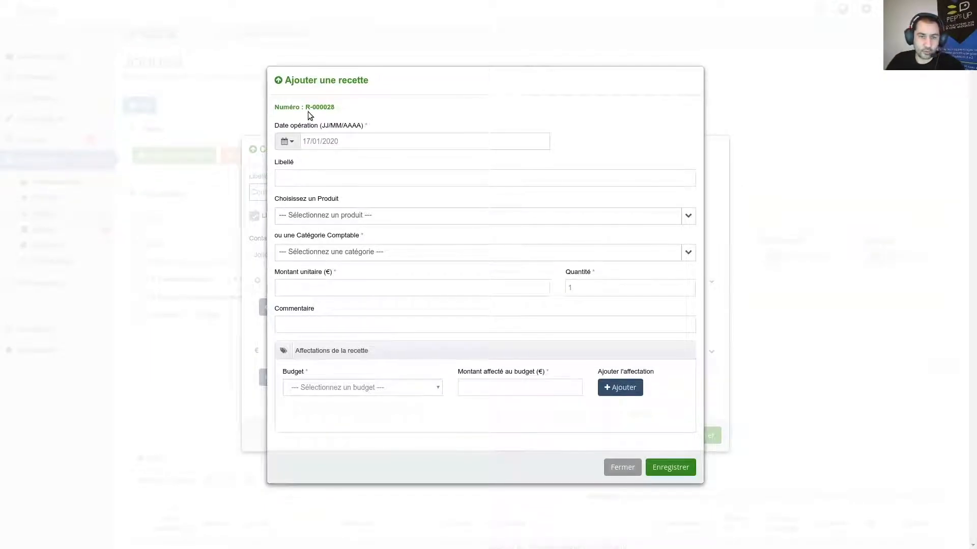
drag(305, 109, 338, 111)
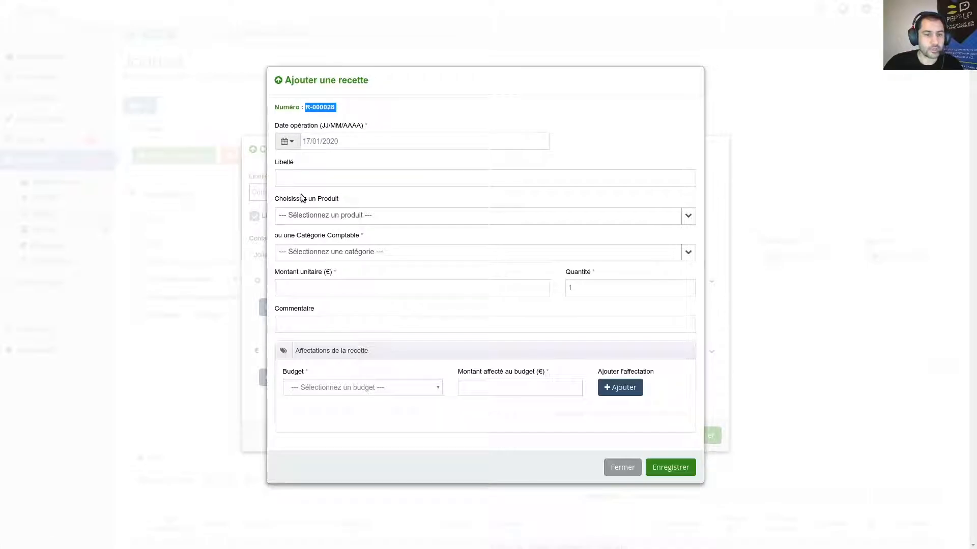
click(349, 216)
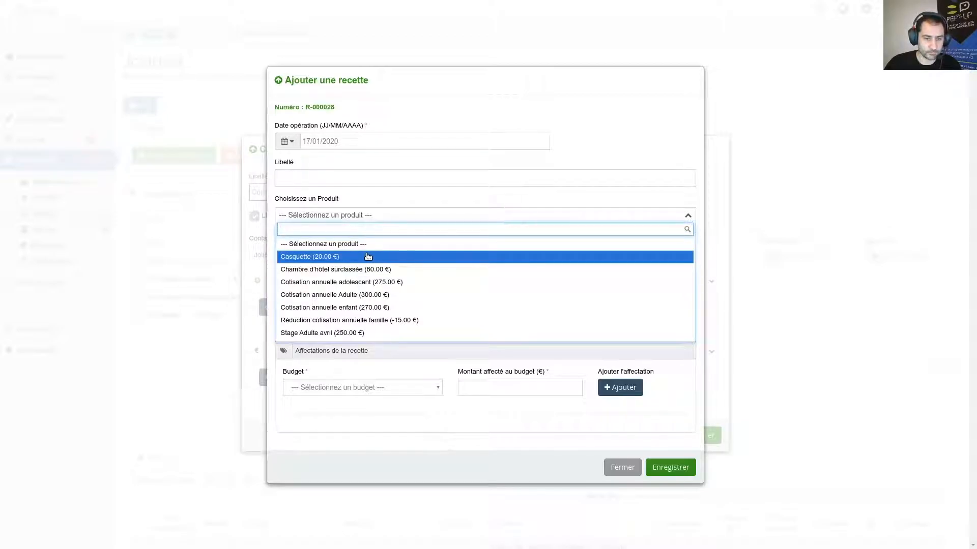
click(378, 270)
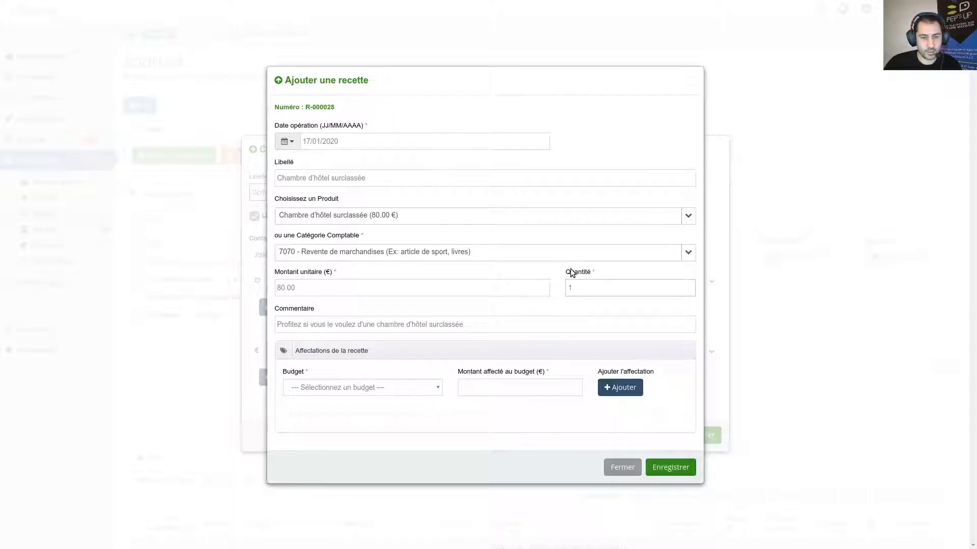
drag(564, 273, 585, 282)
click(572, 286)
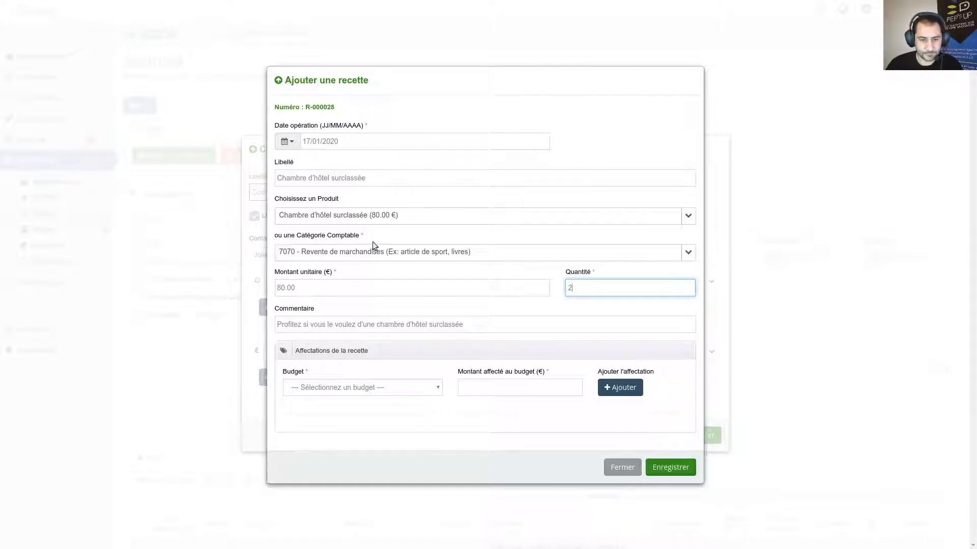
click(518, 341)
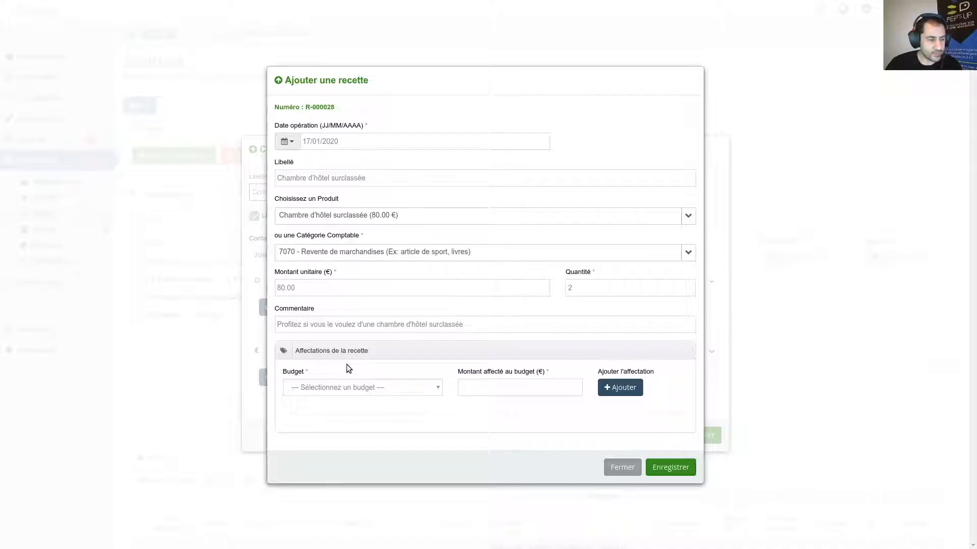
Allocate 50 € of the receipt to the budget "Compétition annuelle du club" and save the receipt
click(343, 389)
click(350, 414)
click(490, 385)
text(5)
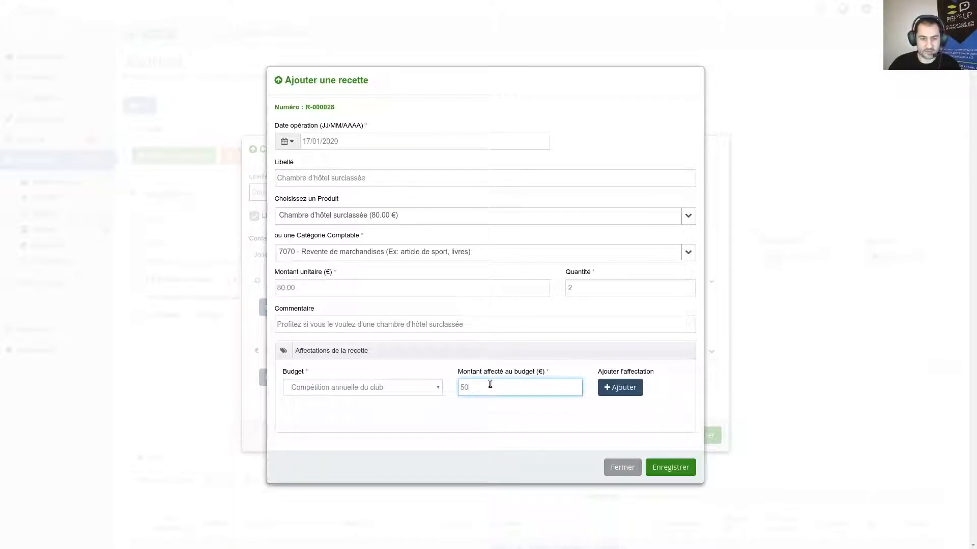
text(0)
click(619, 387)
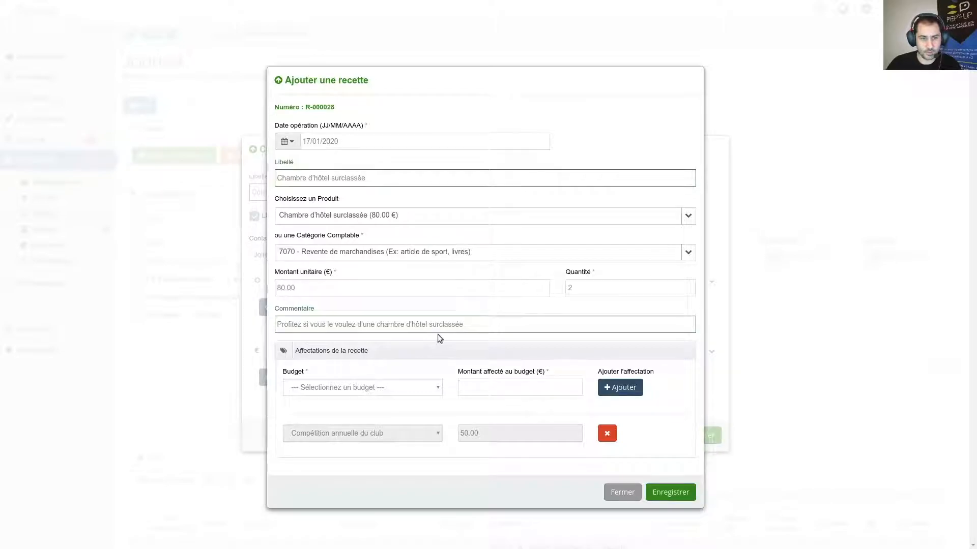
click(671, 492)
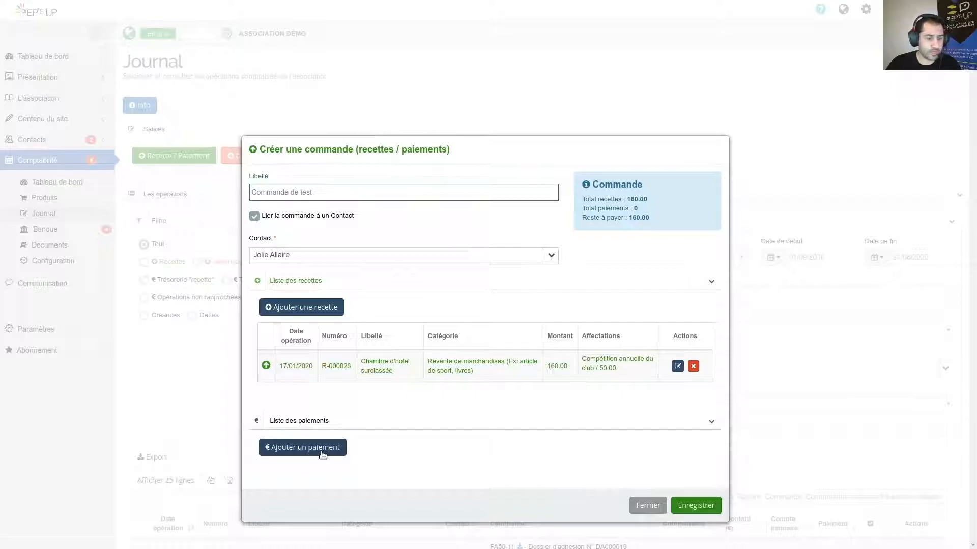
Start a payment for the order labelled "paiement", with an amount of 50 € and the payment method "Chèque bancaire"
click(293, 450)
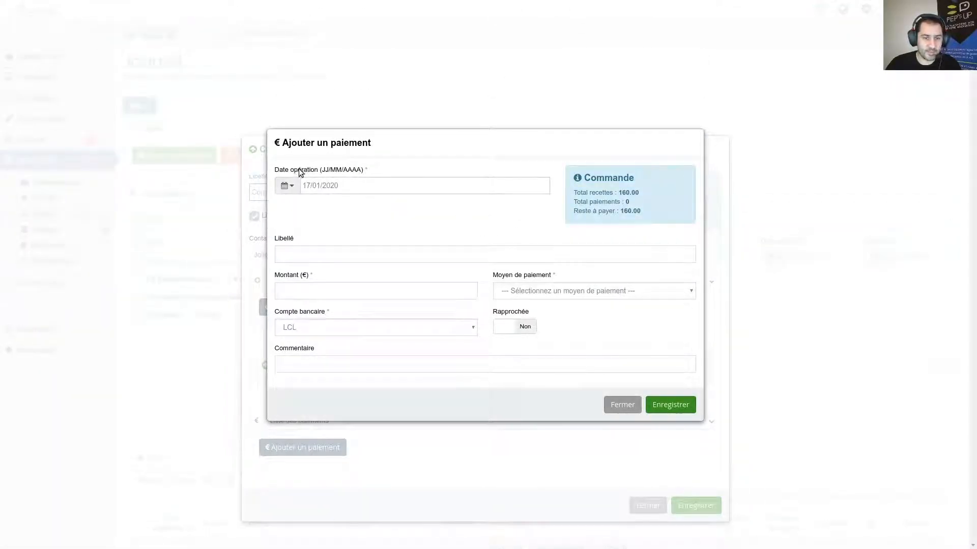
drag(280, 170, 374, 176)
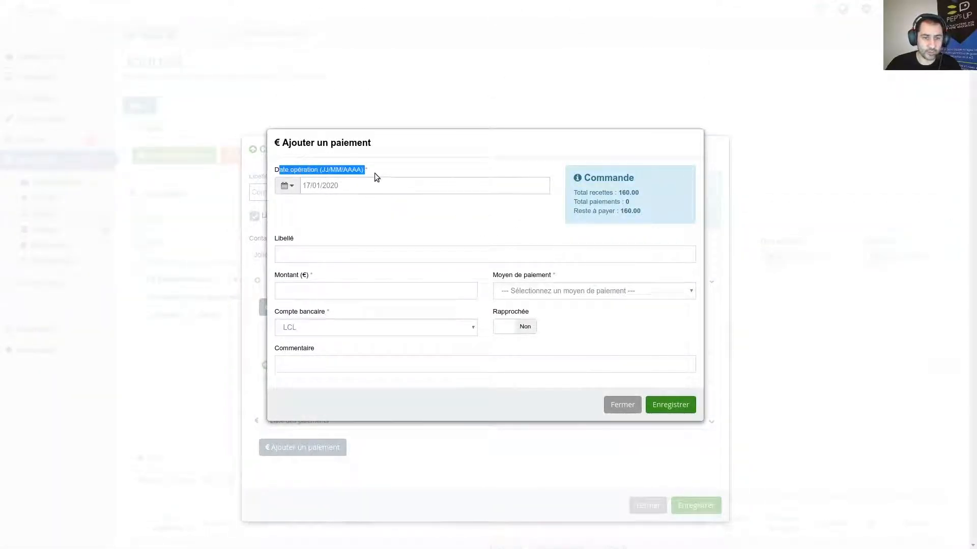
click(303, 255)
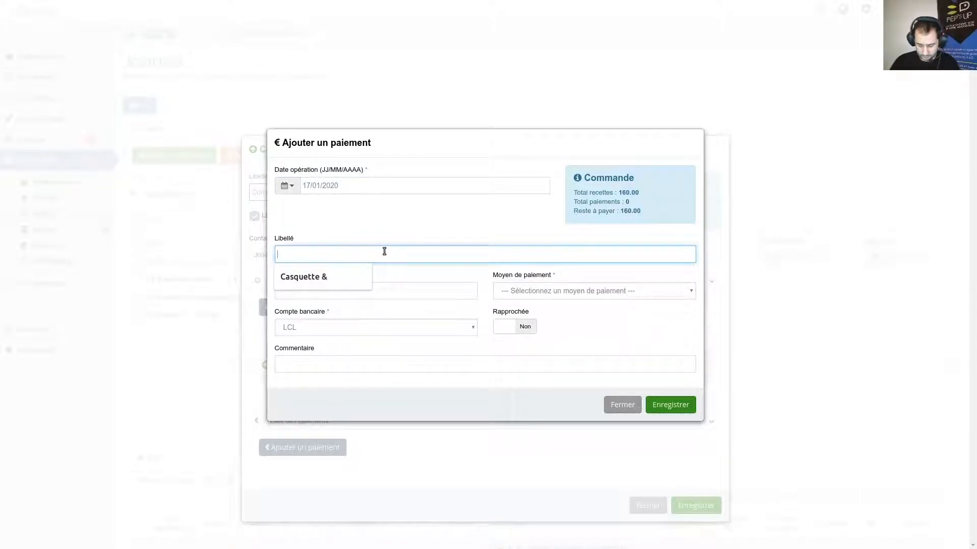
text(paiement)
click(318, 291)
text(50)
click(560, 291)
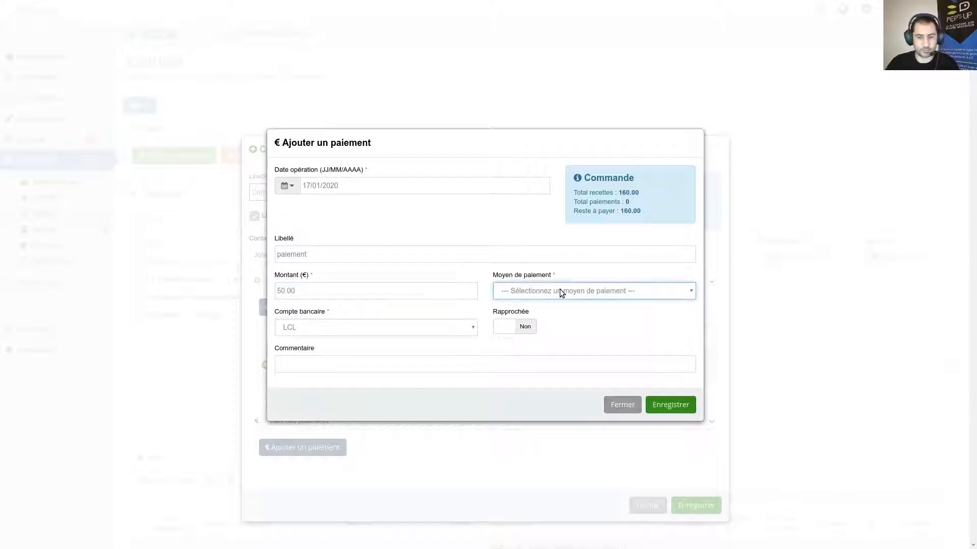
click(579, 316)
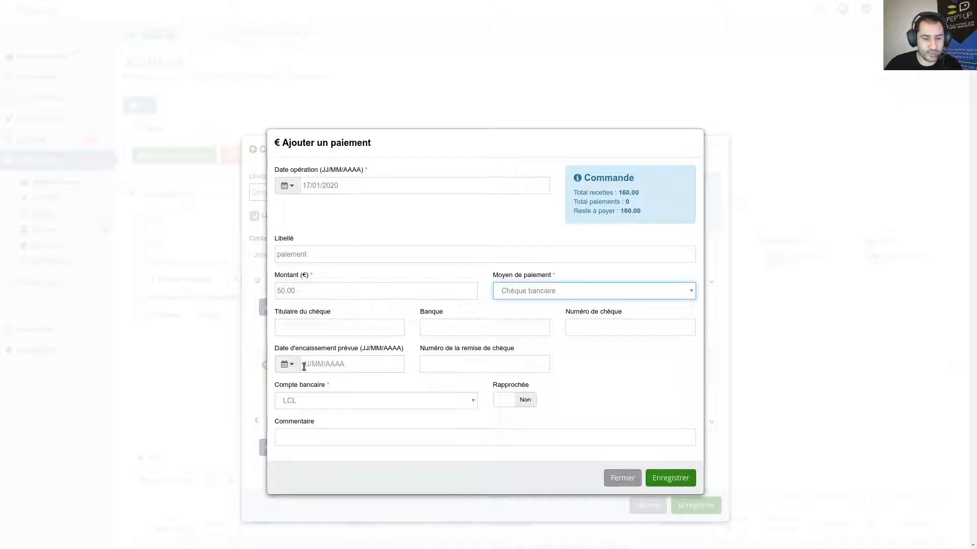
Look over the cheque detail fields, leave them blank, and save the payment and the order
drag(276, 350, 359, 351)
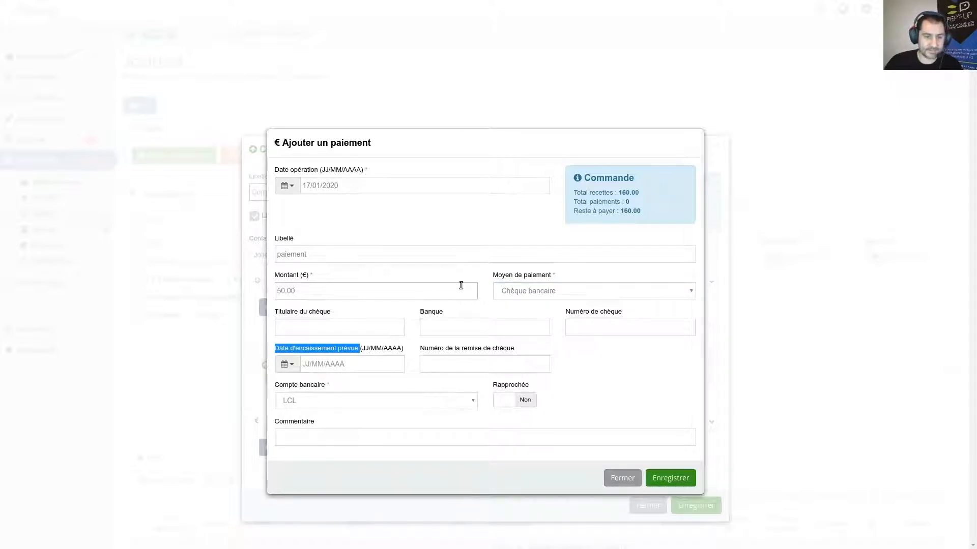
click(476, 362)
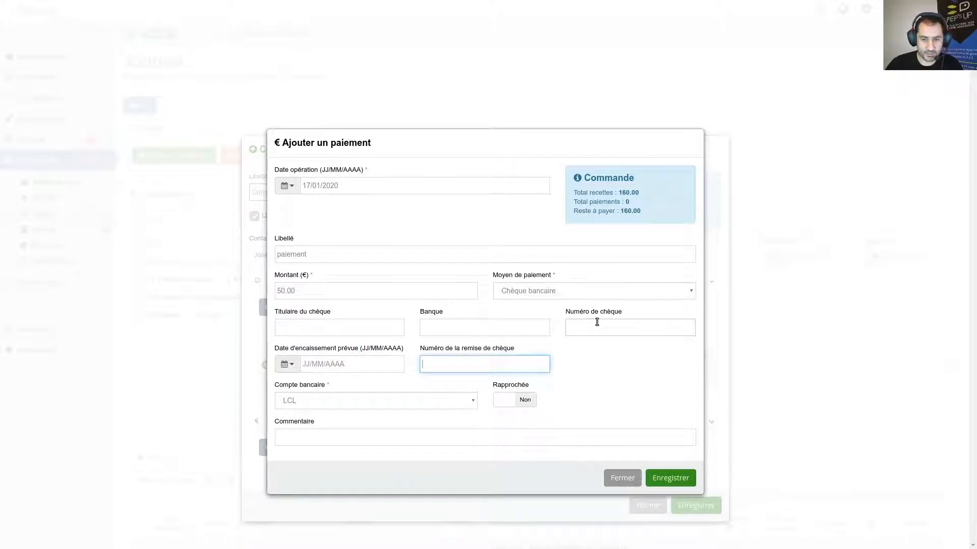
click(596, 320)
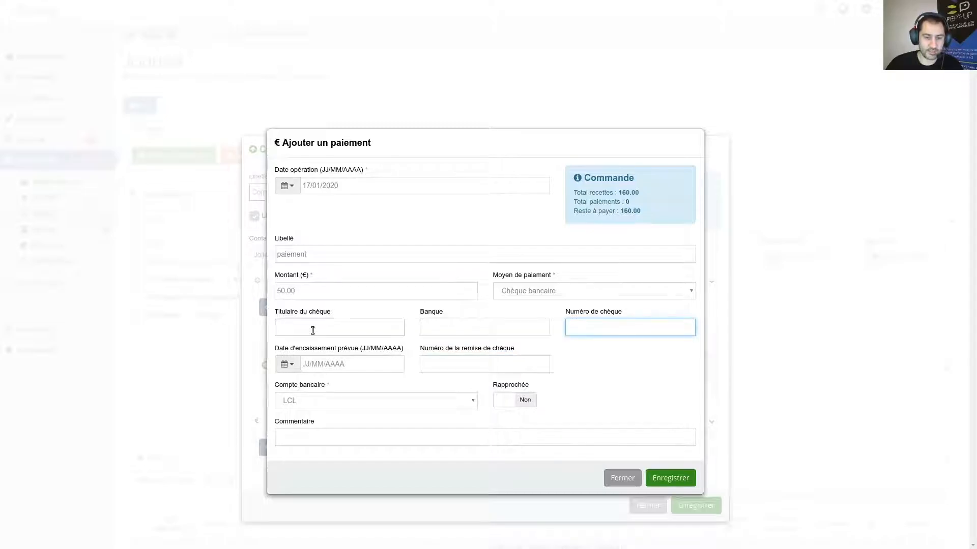
click(312, 331)
click(434, 331)
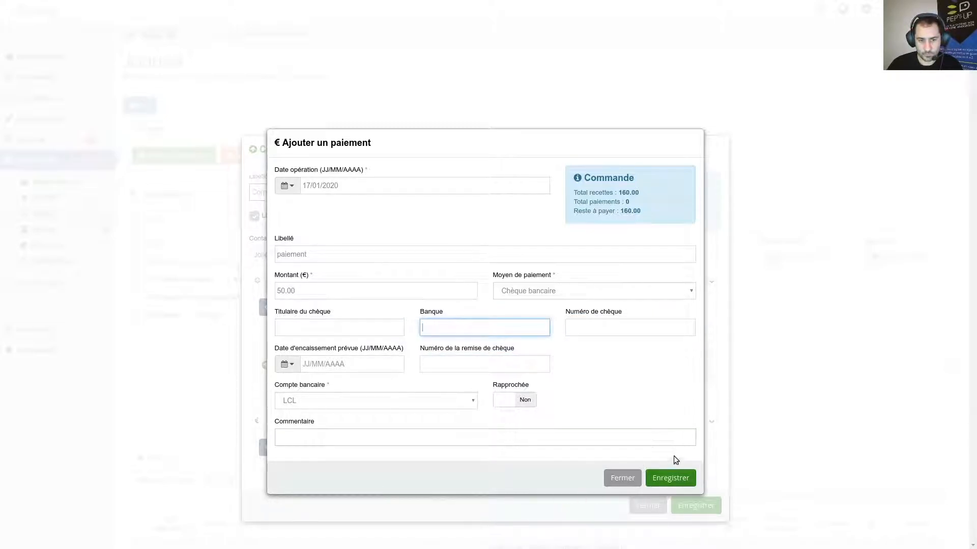
click(671, 476)
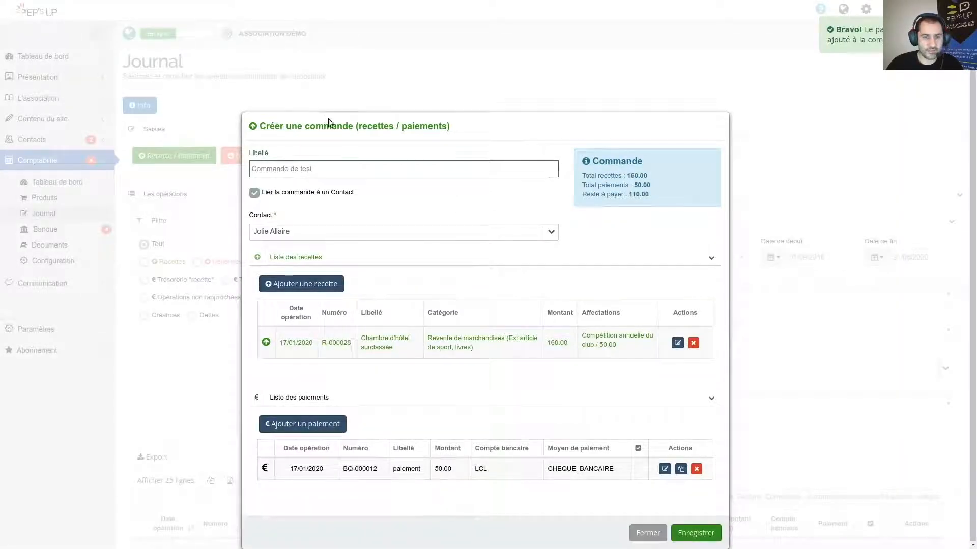
click(696, 533)
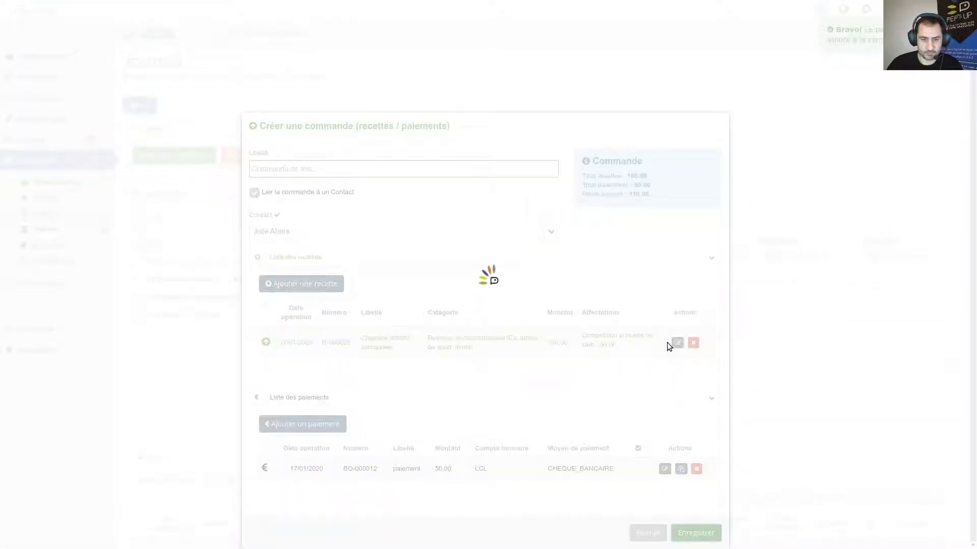
Open the order "Commande de test" from its payment entry in the journal, review its receipt and payment, and close it
scroll(674, 354, down, 3)
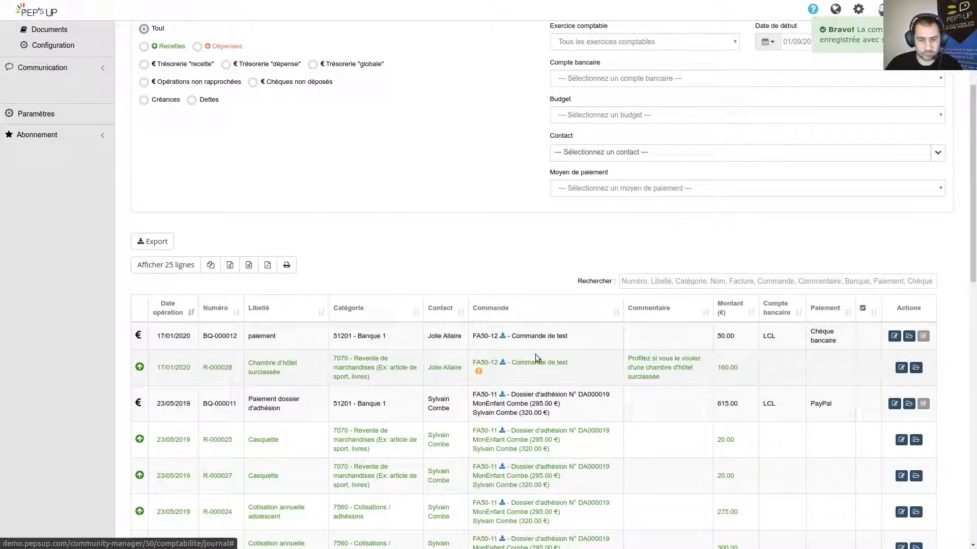
click(909, 336)
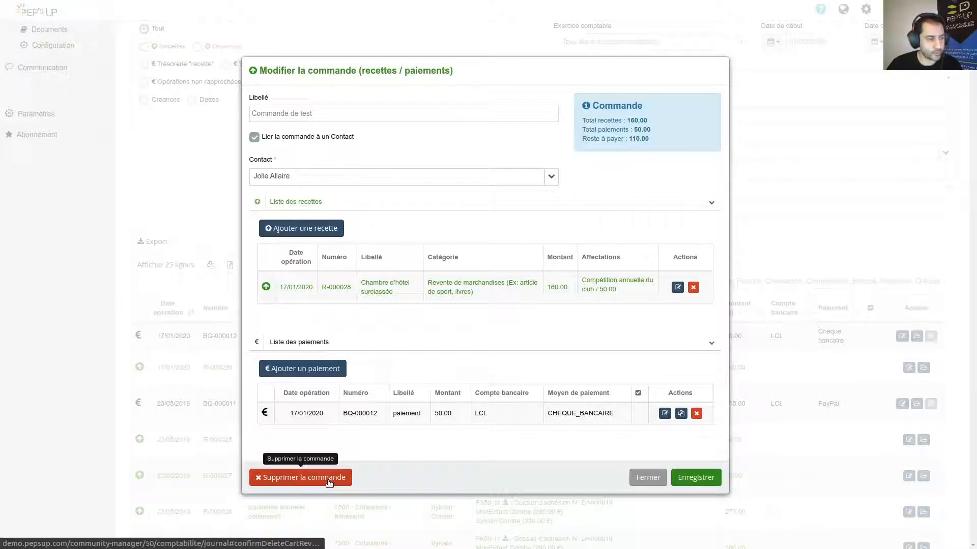
click(656, 478)
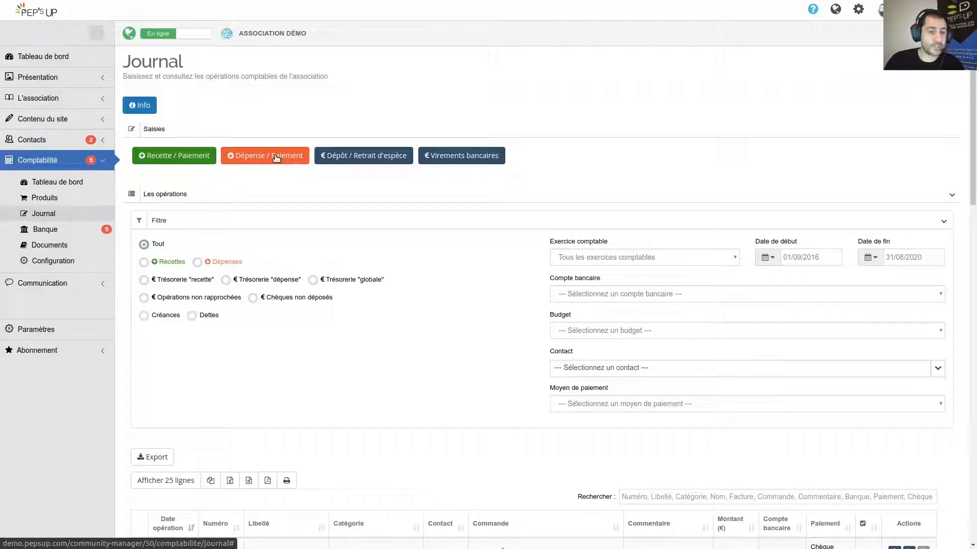
Open a new expense order, link it to a contact and look through the available contacts without choosing one
click(276, 157)
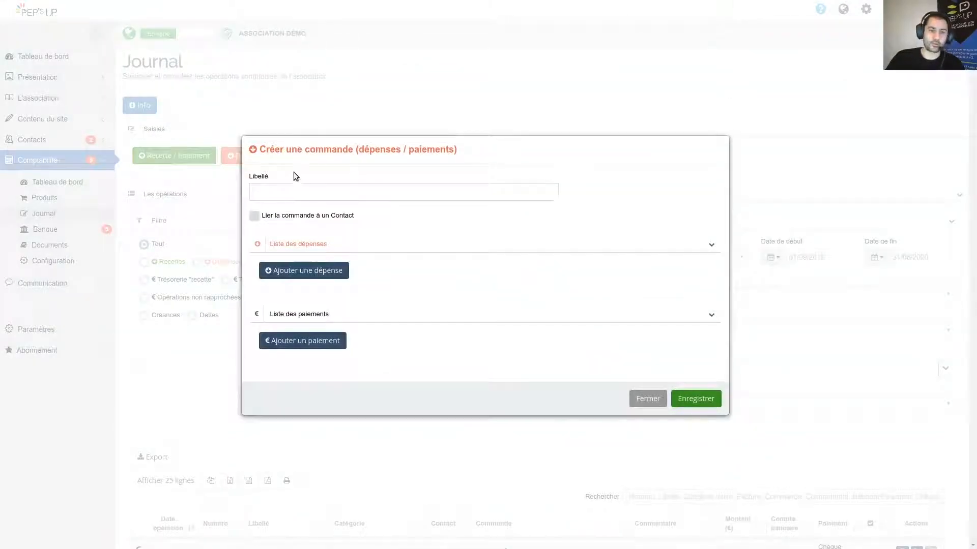
click(253, 217)
click(330, 257)
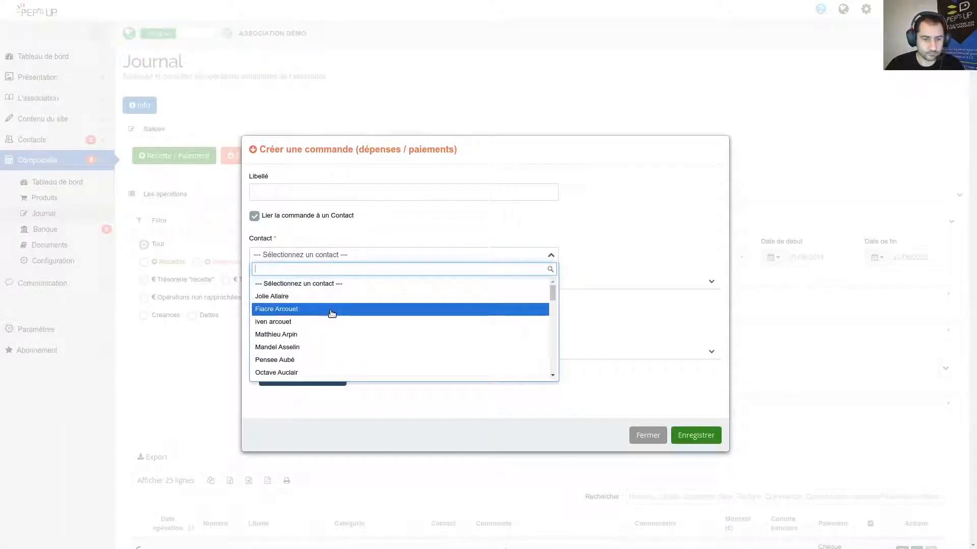
click(383, 229)
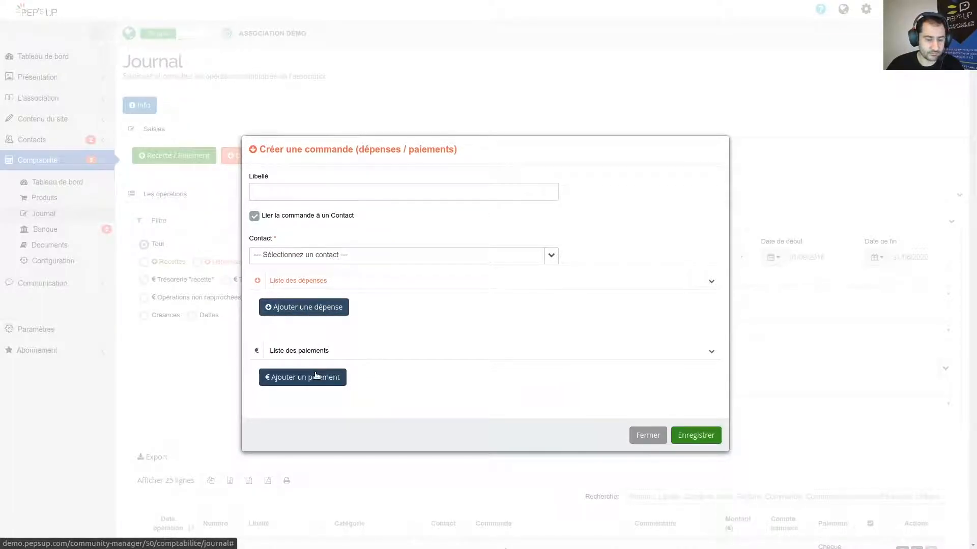
Examine the expense form's accounting categories and budget allocation, and close the expense and its order without saving
click(307, 307)
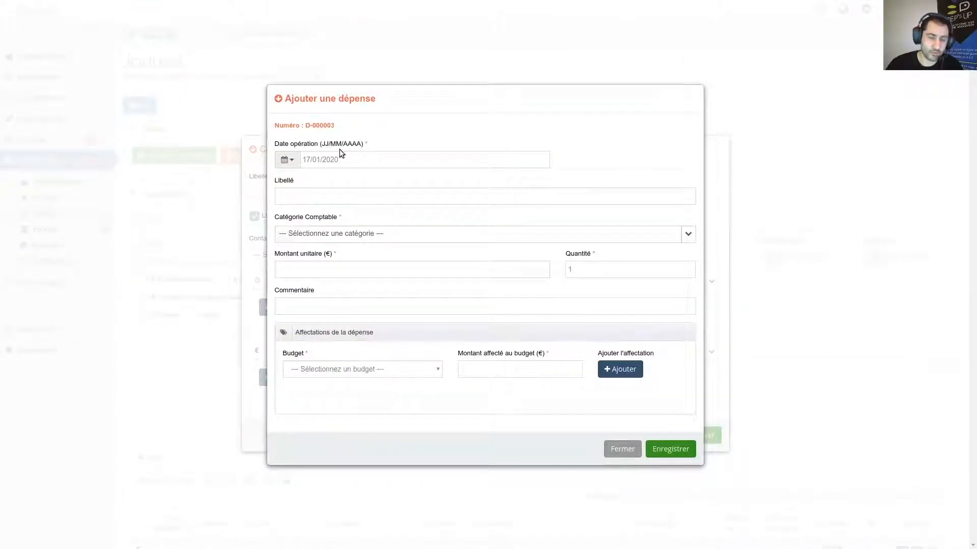
triple_click(288, 220)
click(340, 236)
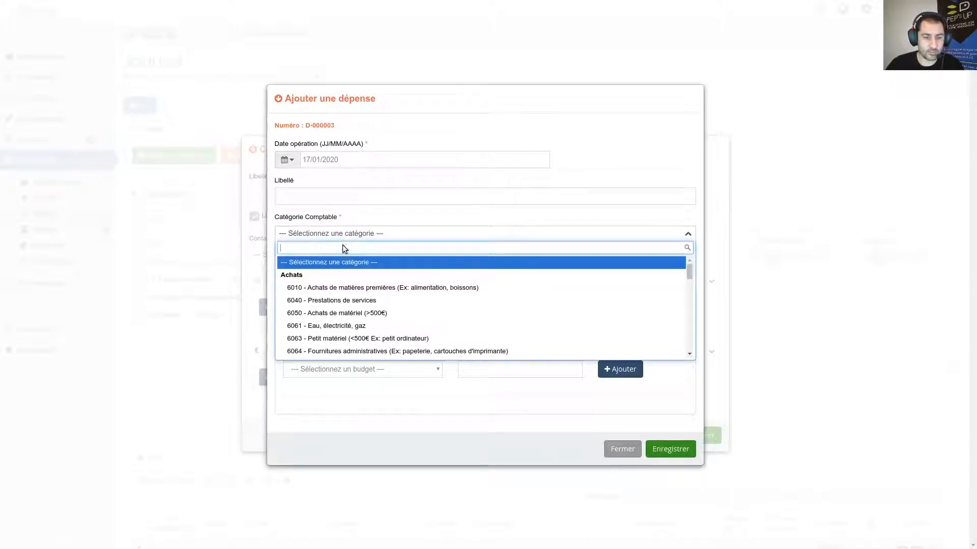
scroll(356, 298, down, 5)
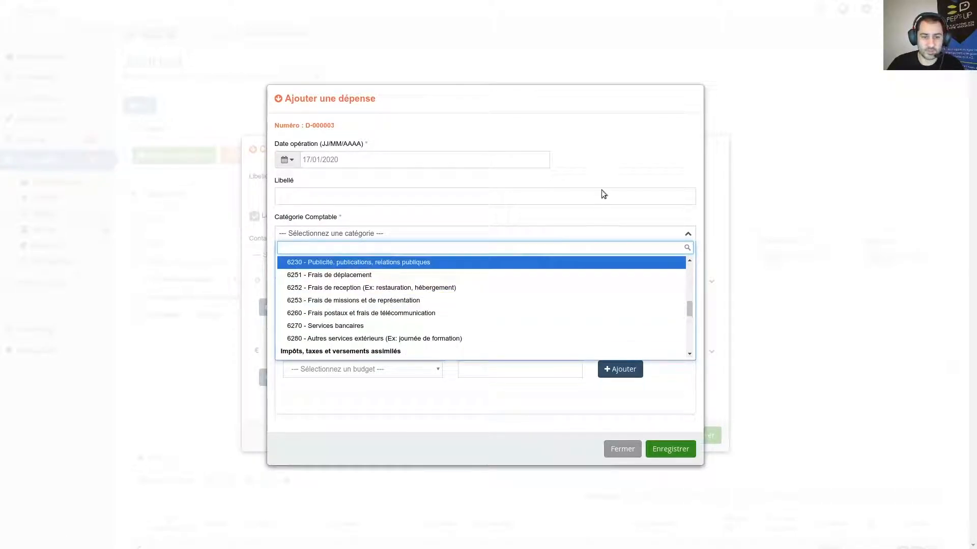
click(597, 235)
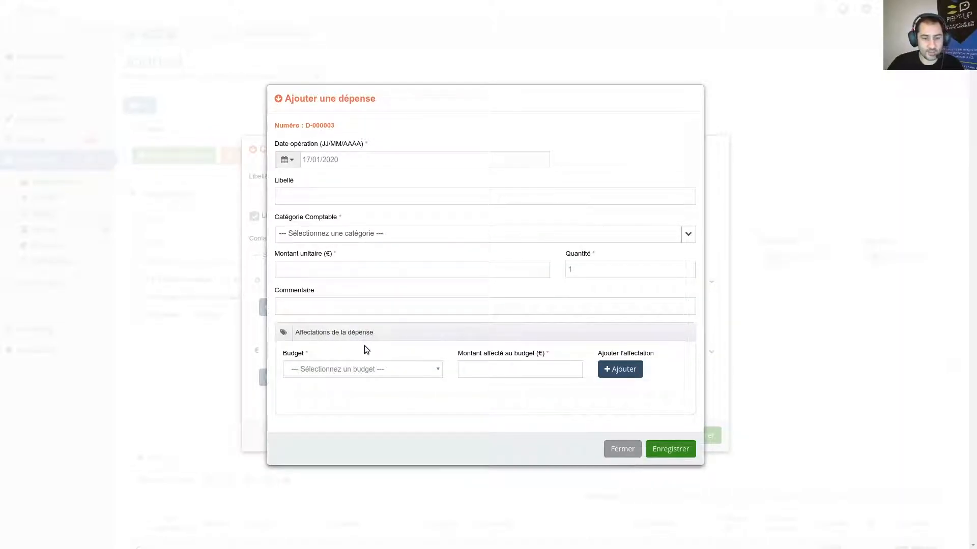
click(332, 368)
click(344, 351)
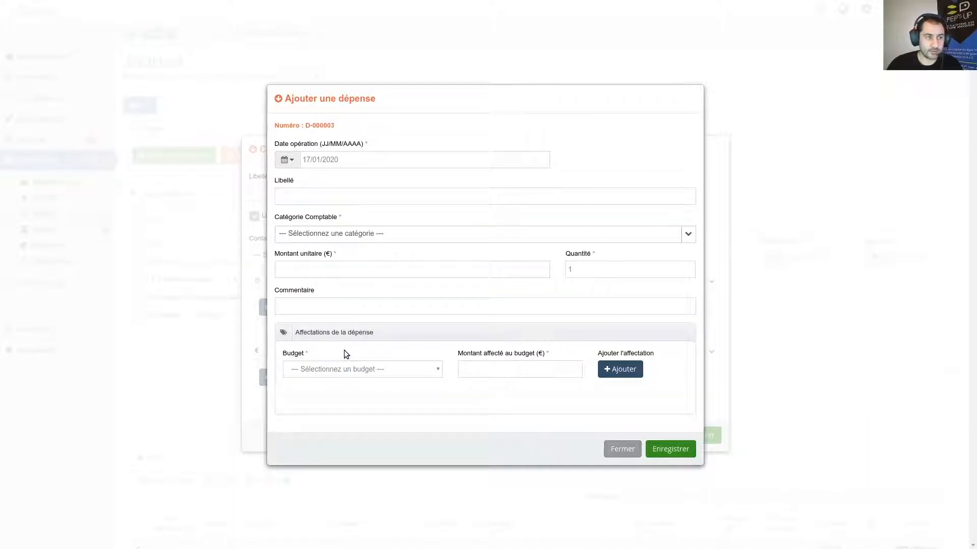
click(631, 448)
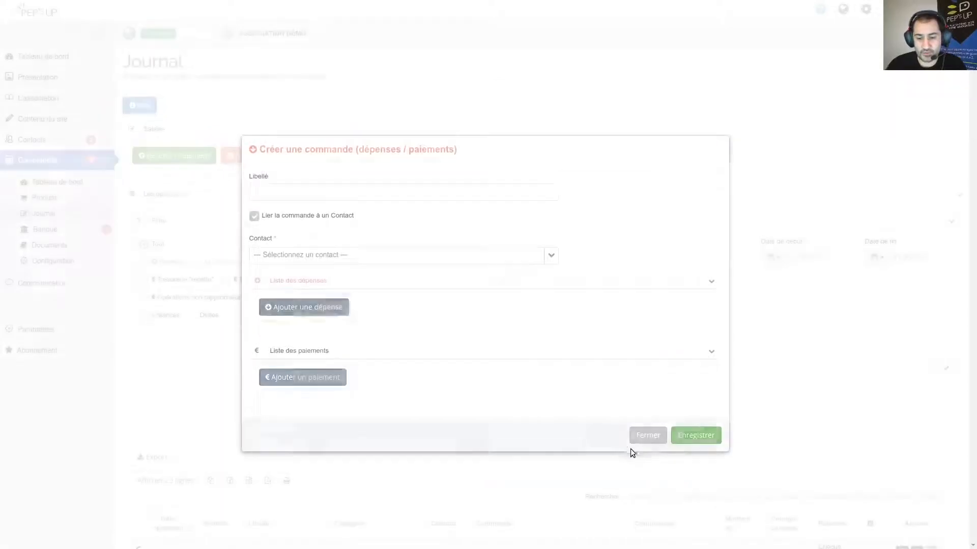
click(646, 435)
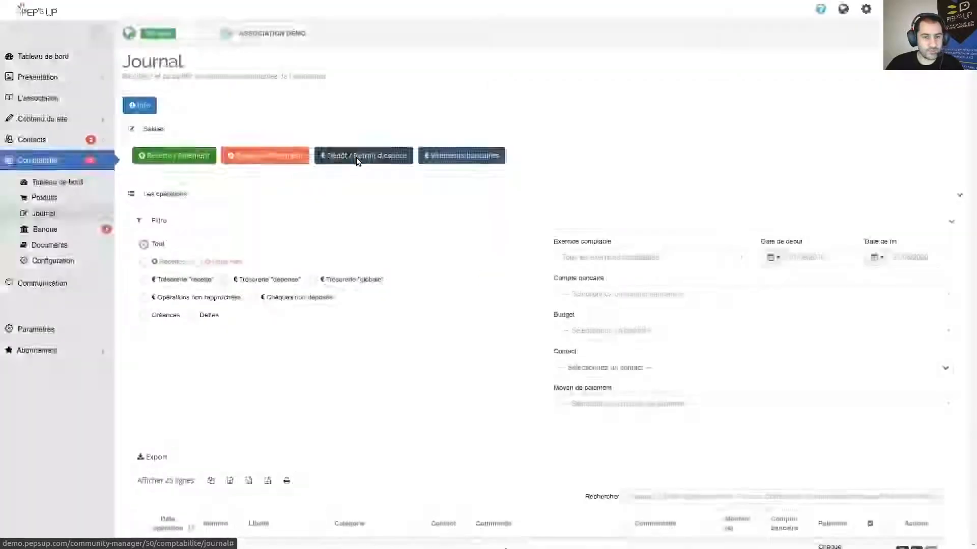
Examine the cash deposit/withdrawal form with the bank account "CE PACA", check the operation type choice, and close it without saving
click(357, 158)
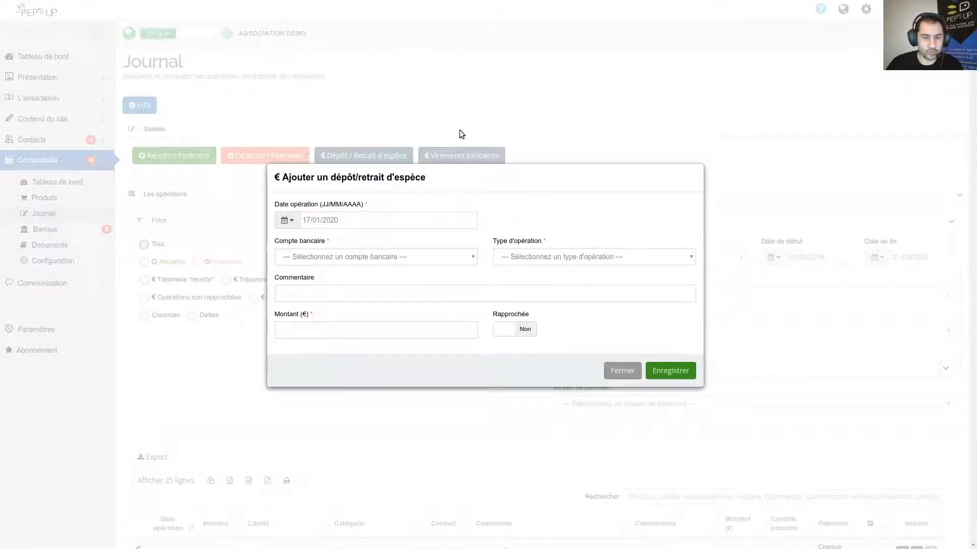
click(343, 256)
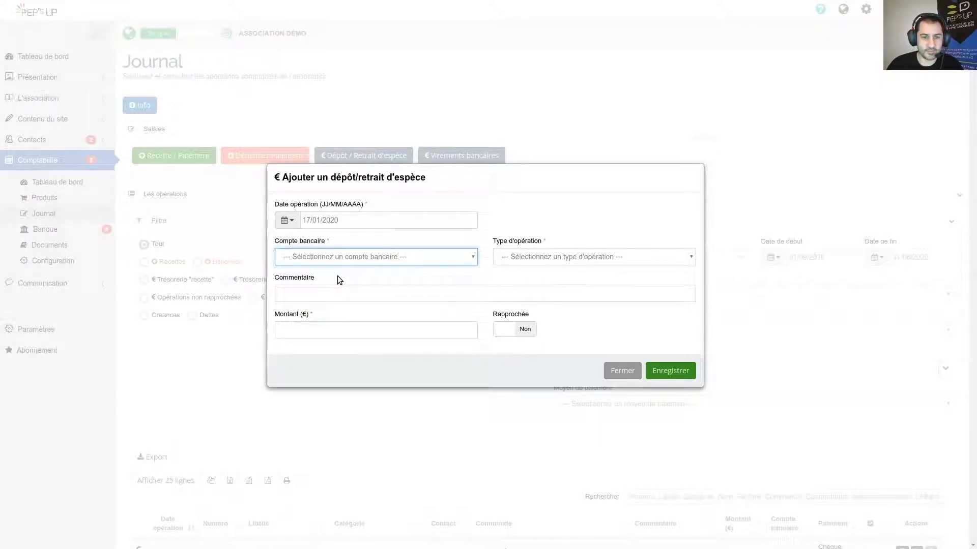
click(338, 276)
click(529, 257)
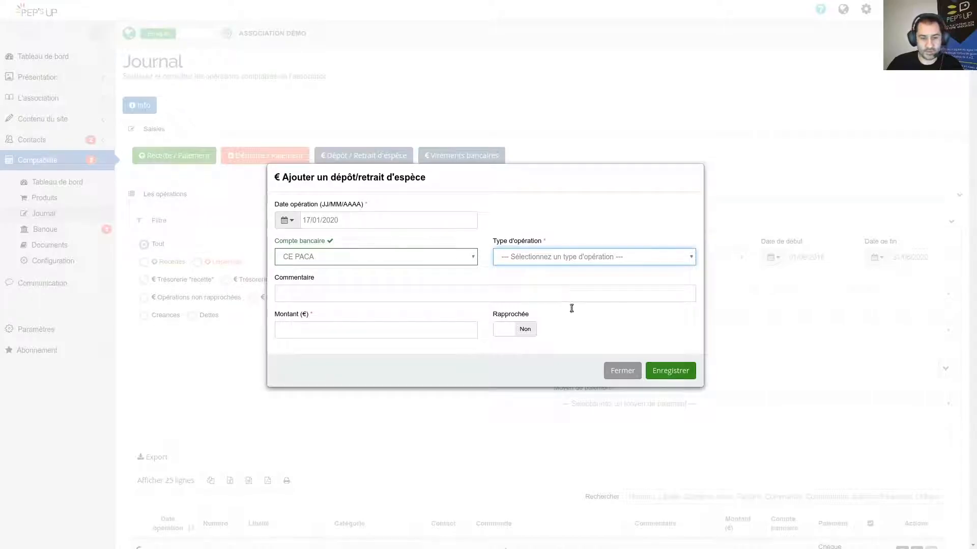
click(622, 372)
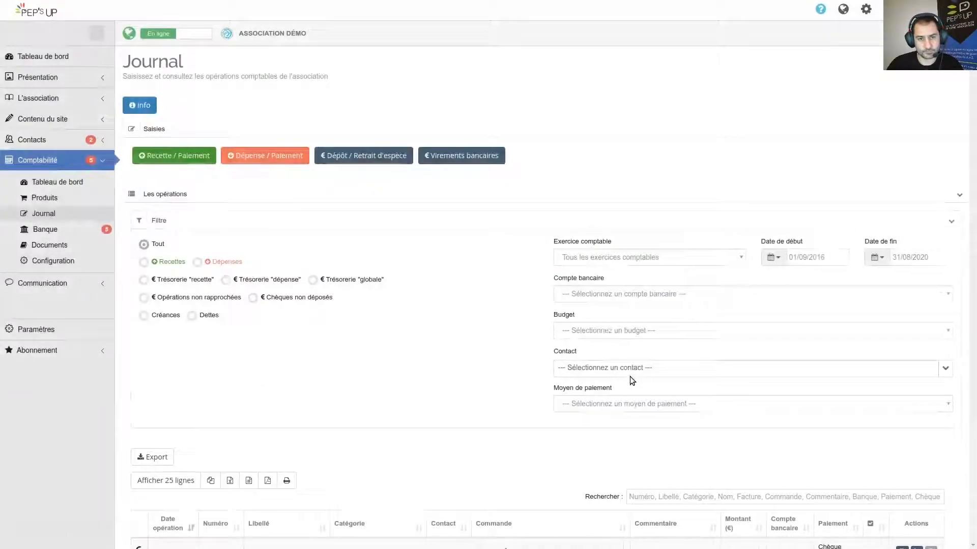
Examine the bank transfer form and its source account choice, and close it without saving
click(461, 155)
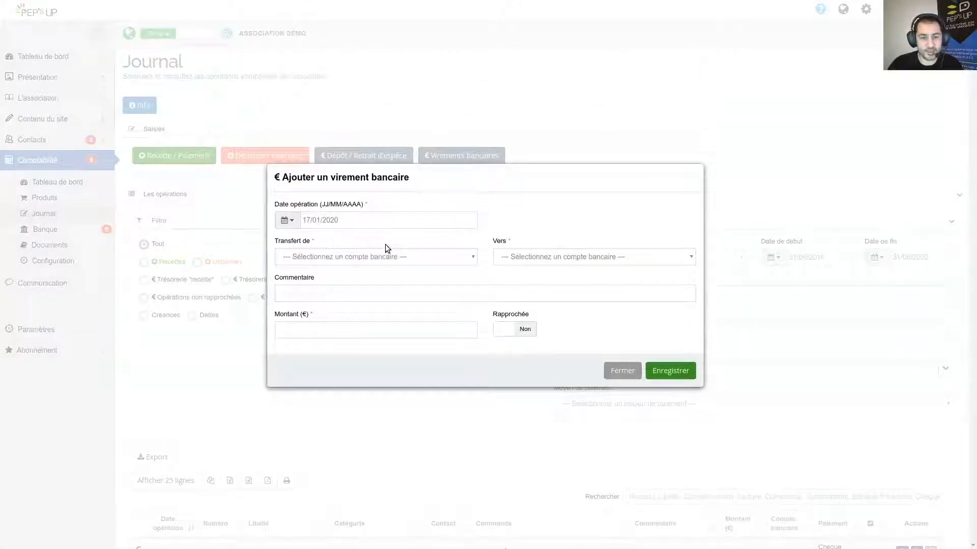
click(340, 260)
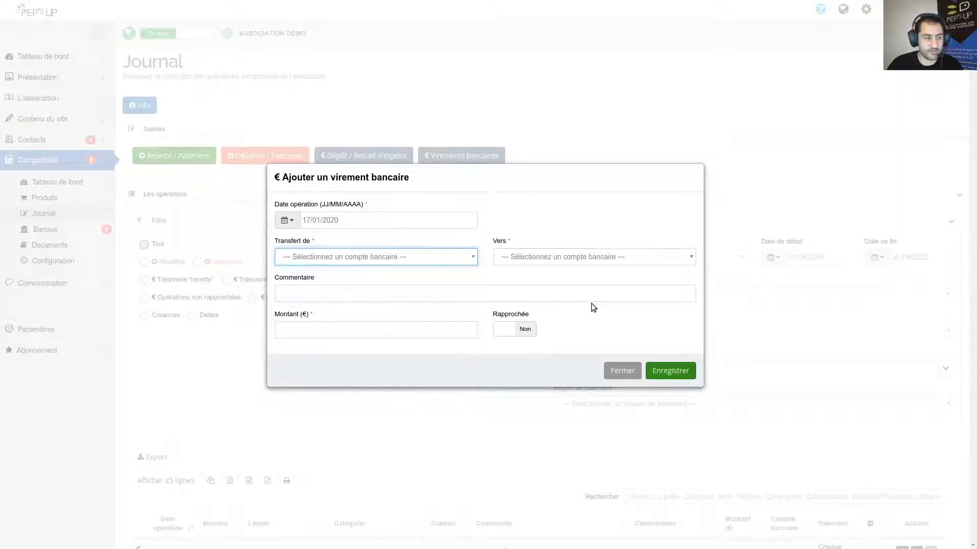
click(623, 371)
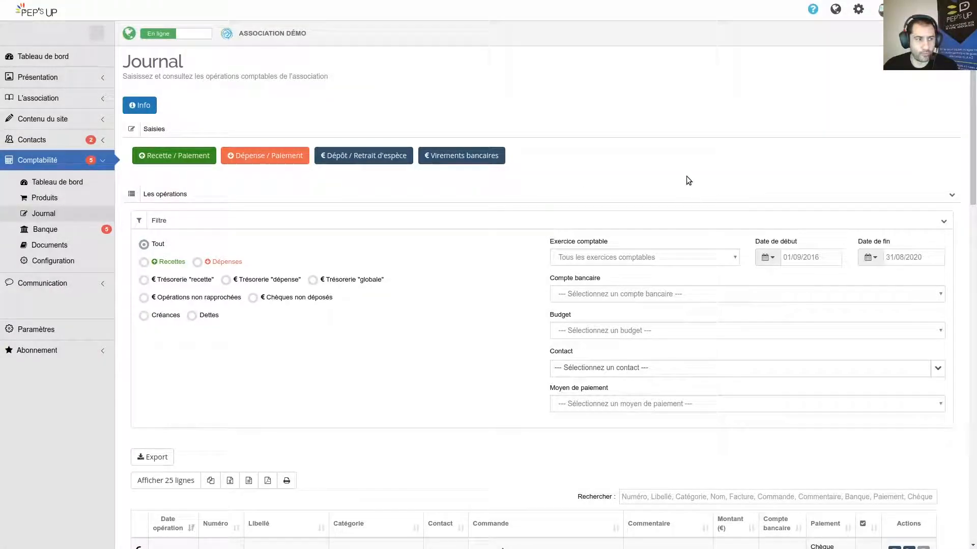
Filter the journal's operations by the payment method "Carte bancaire" and look over the matching entries
scroll(590, 224, down, 1)
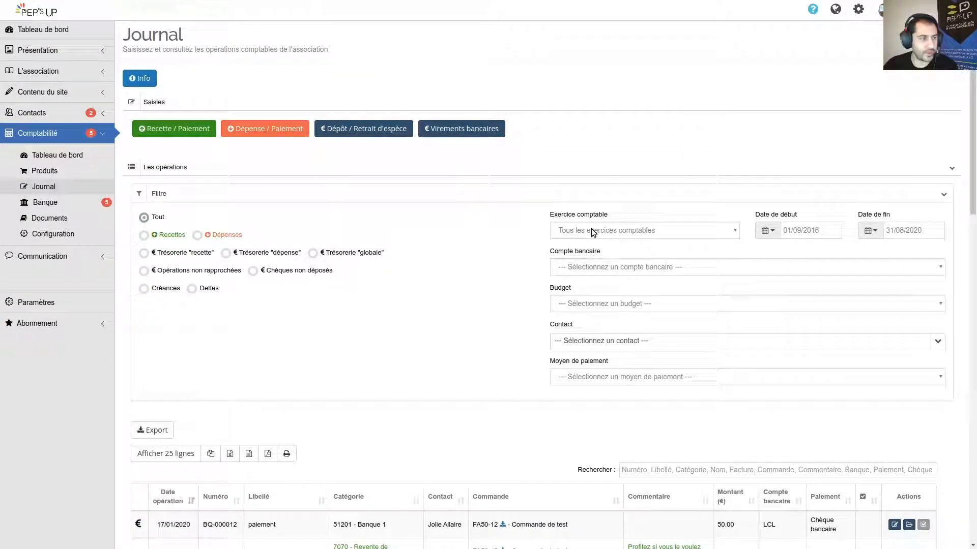
click(617, 380)
click(612, 419)
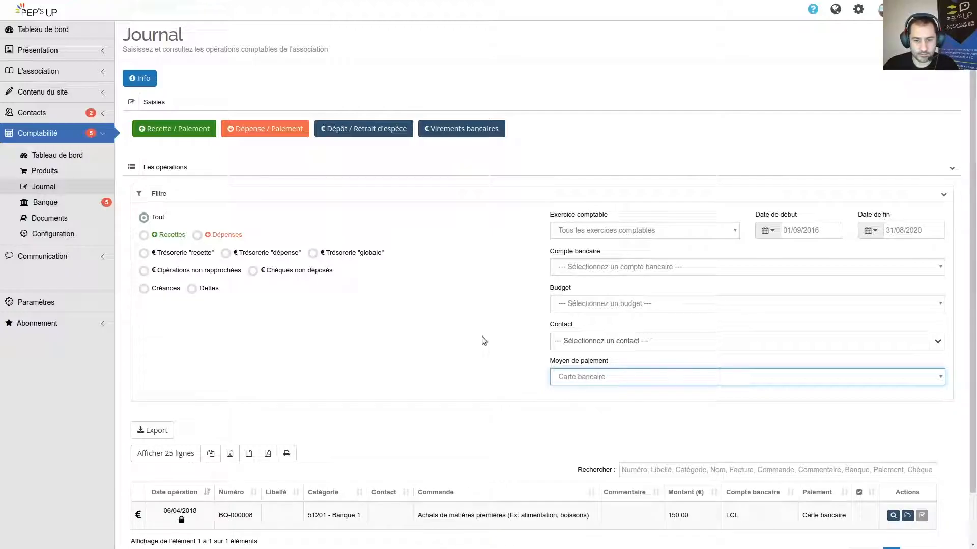
scroll(481, 337, down, 2)
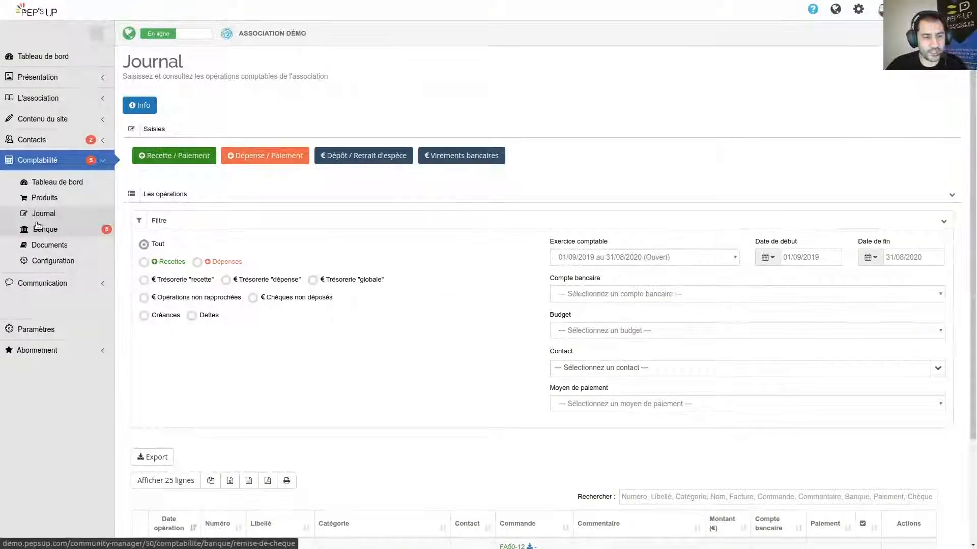
Look over the cheques awaiting deposit in the bank section and open the accounting documents
click(38, 227)
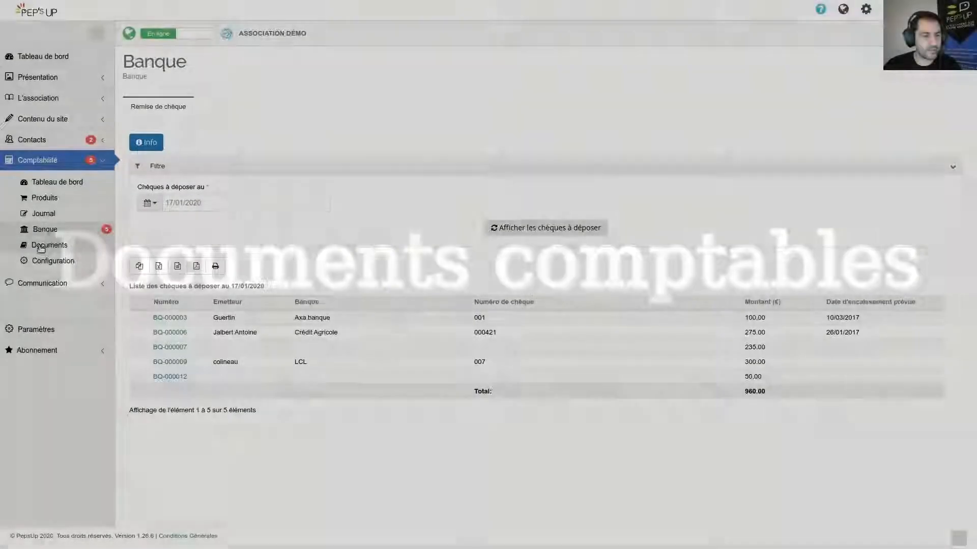
click(45, 246)
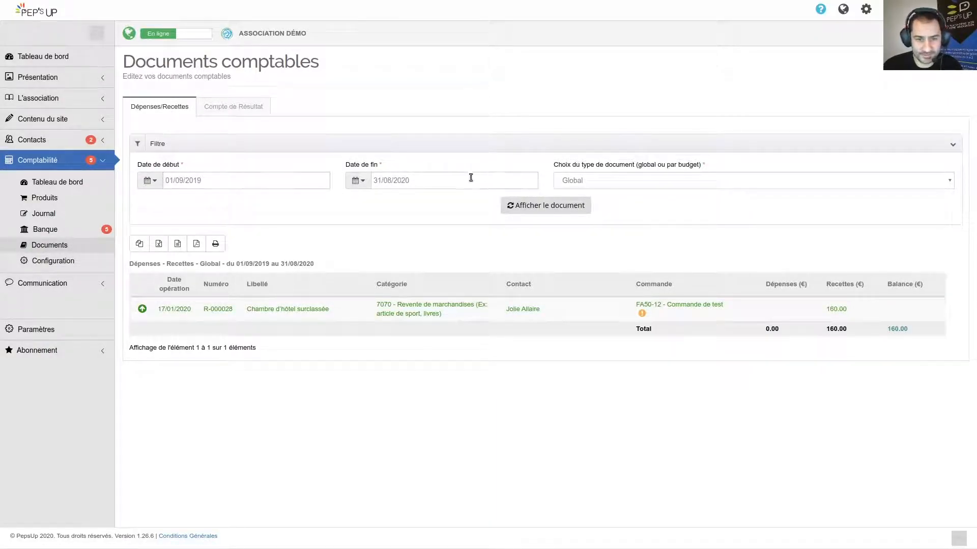
Set the expenses/receipts document's start date to 01/09/2018 and display the document
click(211, 181)
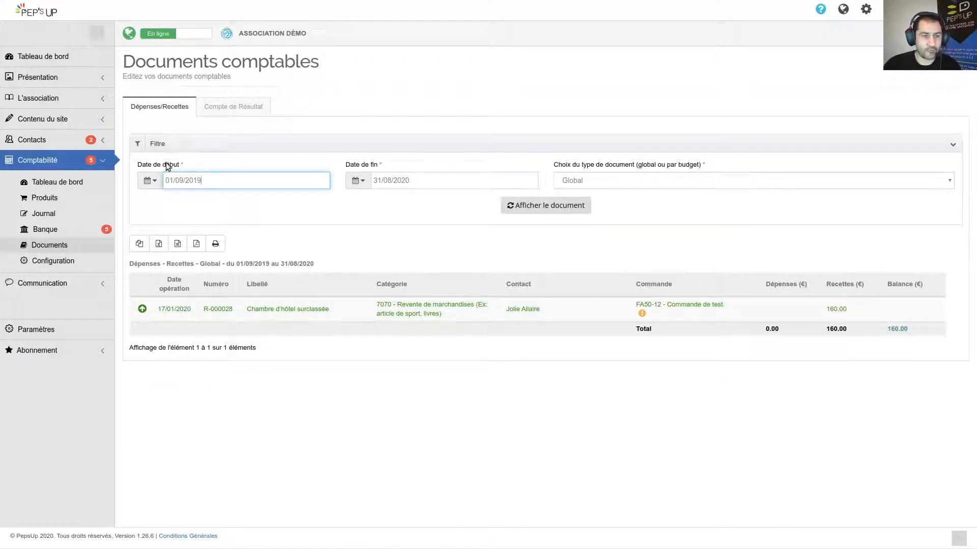
drag(197, 180, 216, 175)
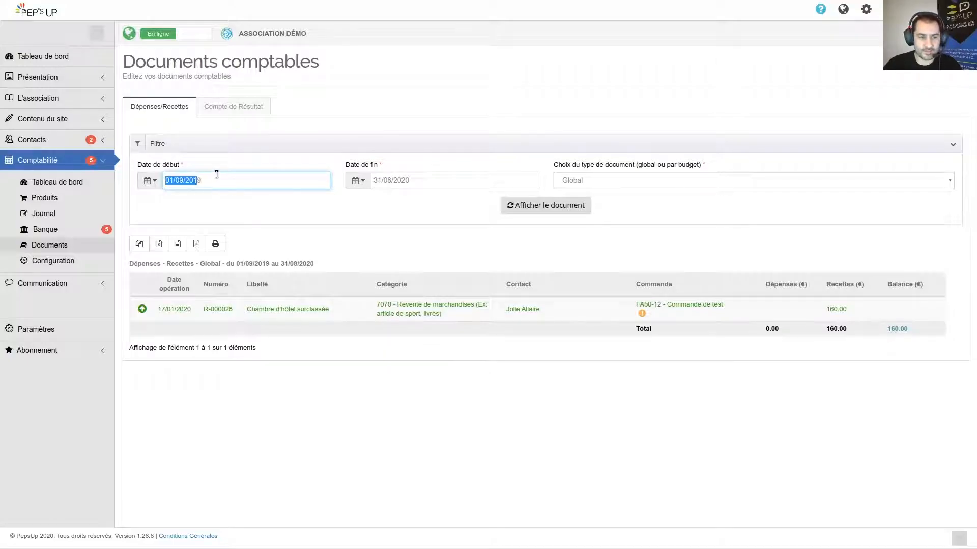
click(216, 175)
key(BackSpace)
text(8)
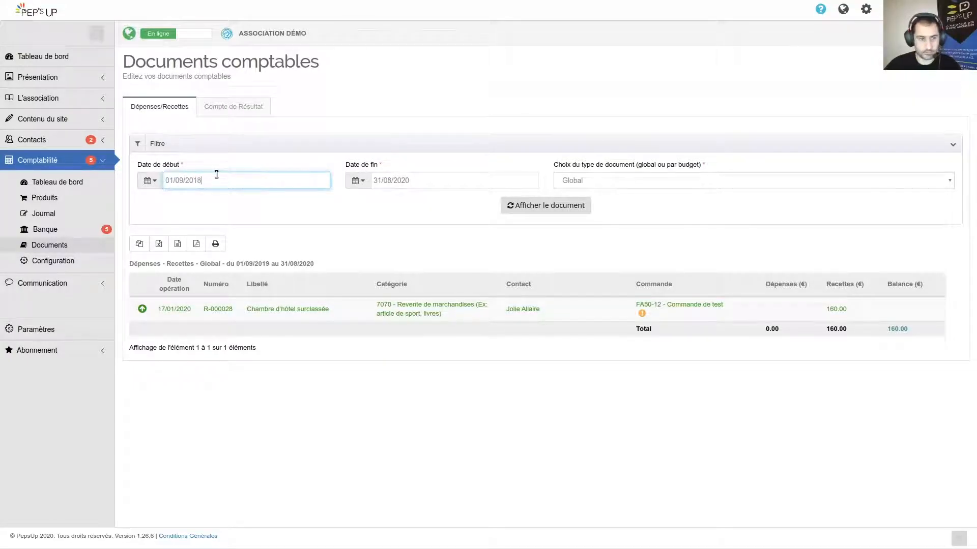
click(545, 206)
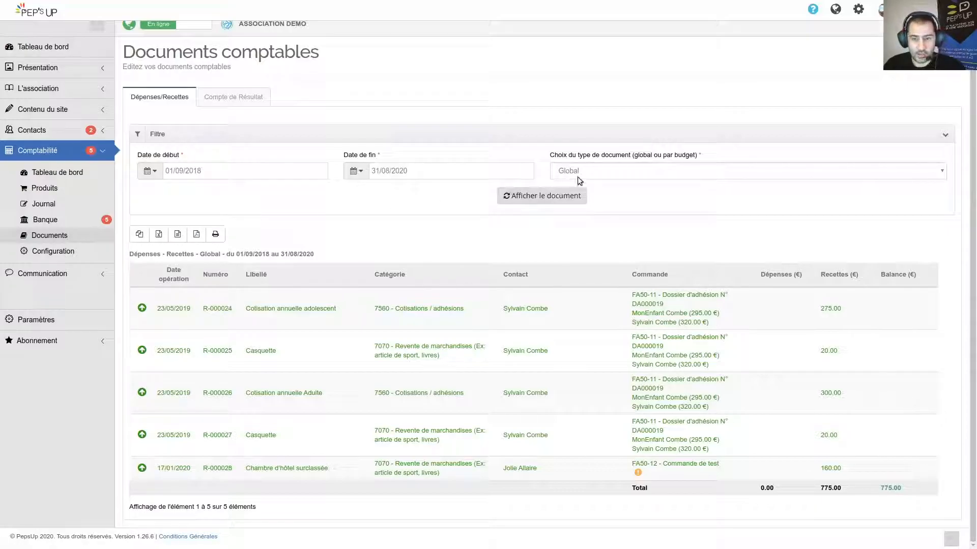
Display the expenses/receipts document for the budget "Compétition annuelle du club" instead of the global one
click(610, 172)
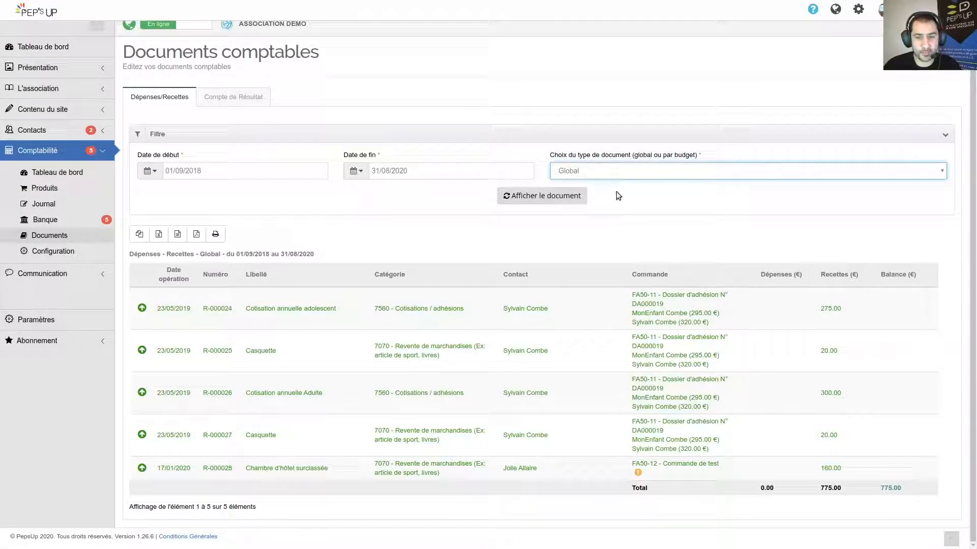
key(Down)
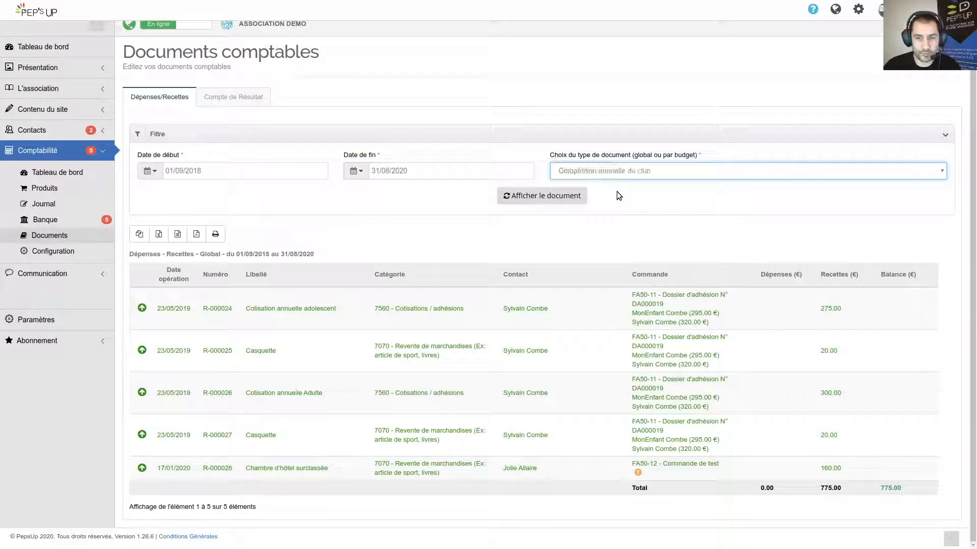
click(560, 196)
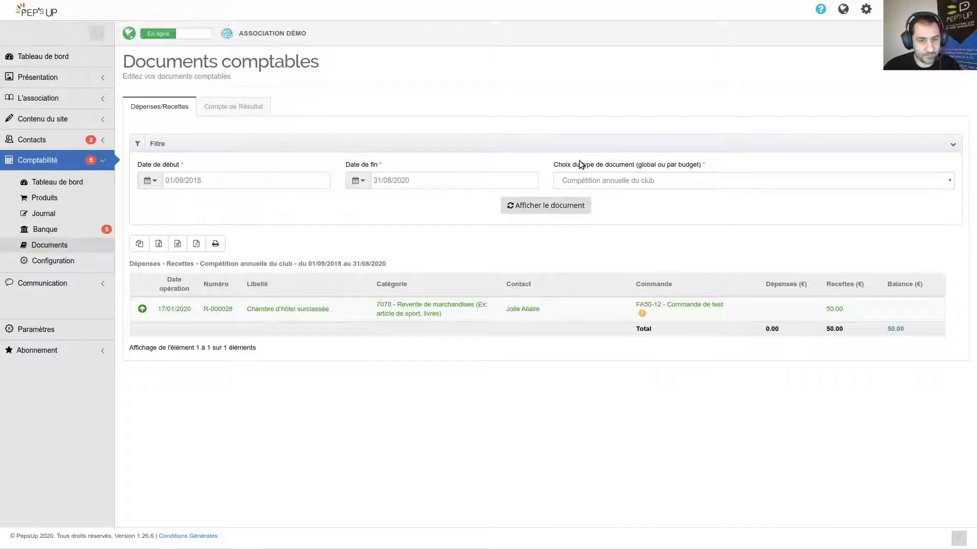
Display the global income statement for the fiscal year 01/09/2018 au 31/08/2019 and look through its charges and products
click(237, 107)
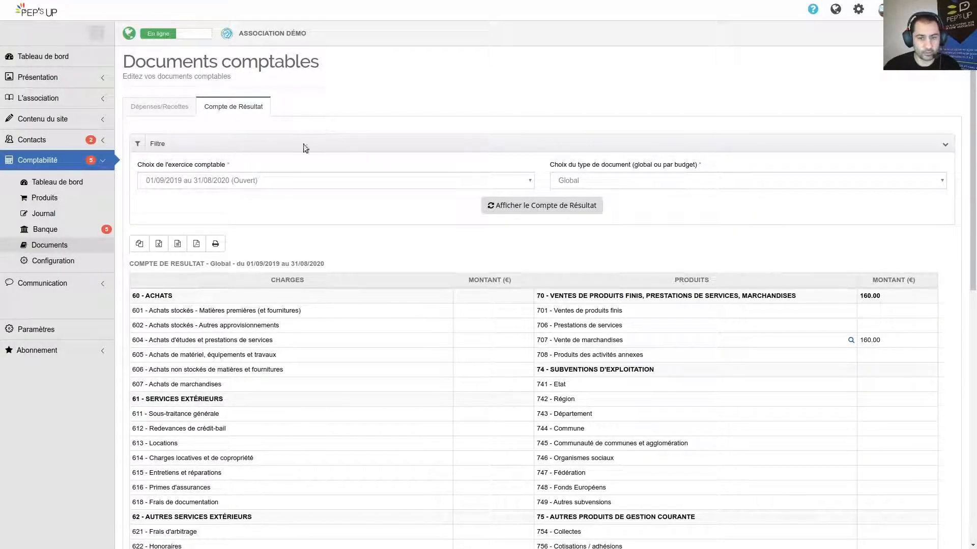
click(315, 184)
click(275, 217)
click(518, 208)
scroll(504, 214, down, 8)
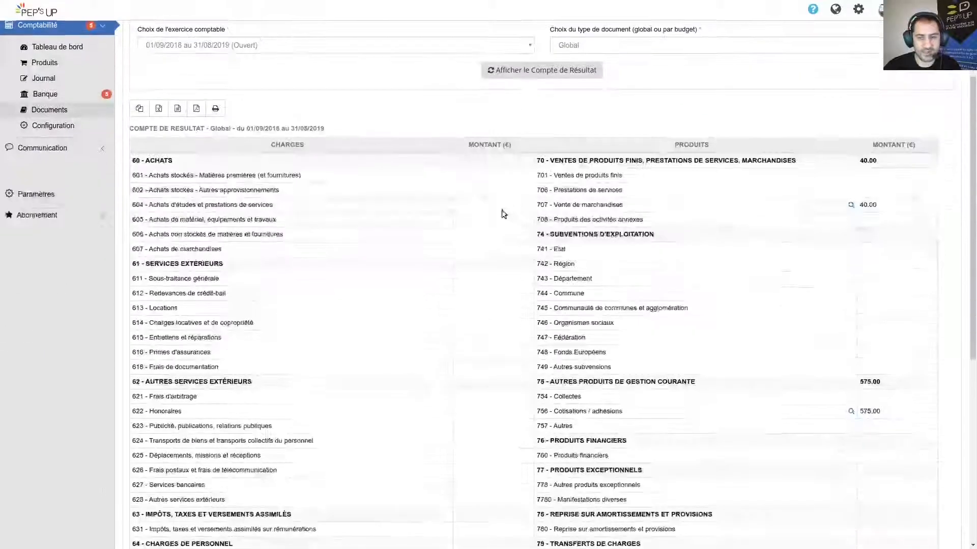
scroll(290, 300, down, 2)
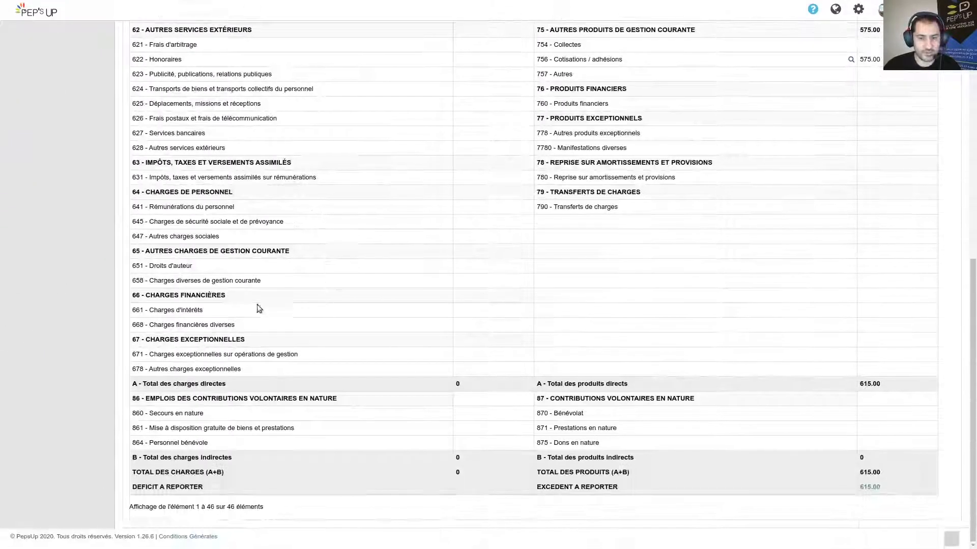
Open the detail of the entries under 707 - Vente de marchandises, close it, and look over the income statement down to its totals
scroll(633, 362, up, 6)
scroll(632, 361, up, 2)
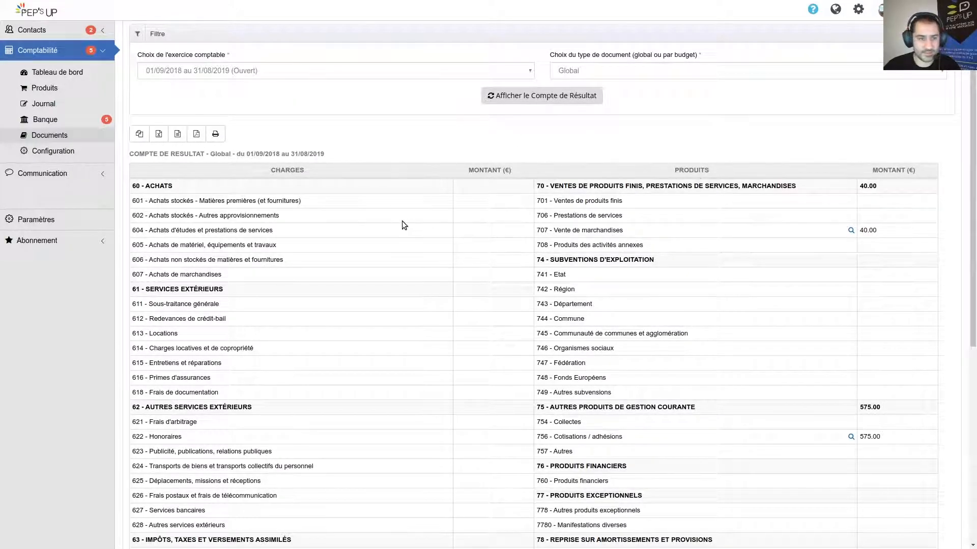
scroll(431, 194, up, 2)
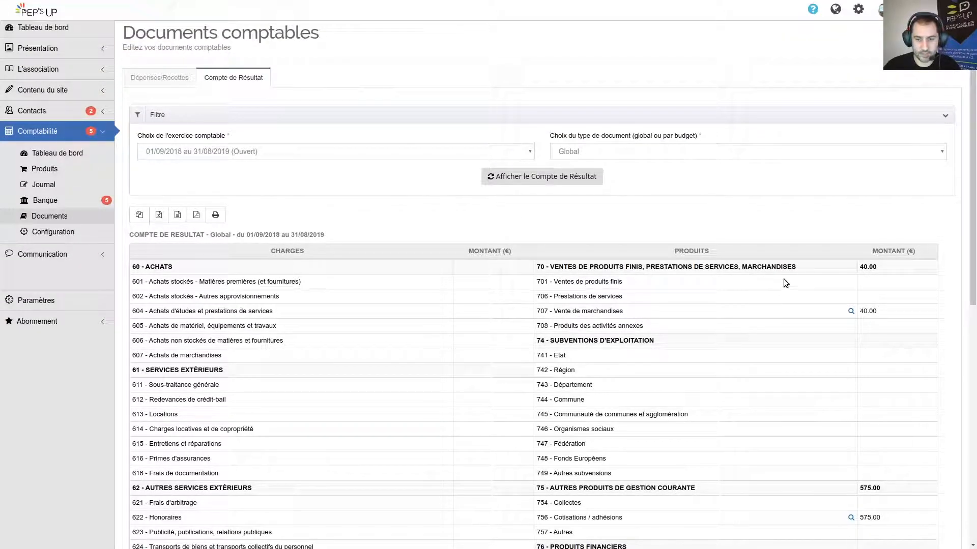
click(851, 311)
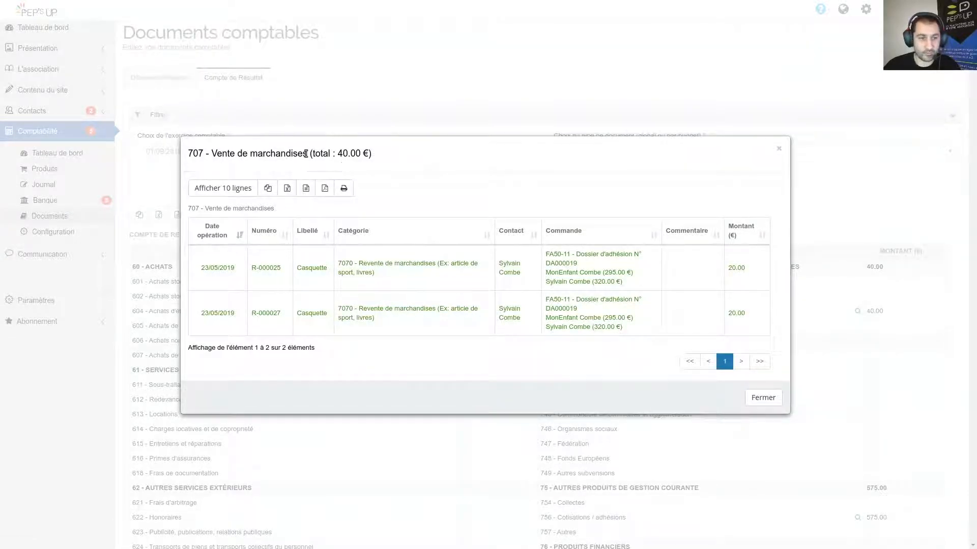
click(759, 399)
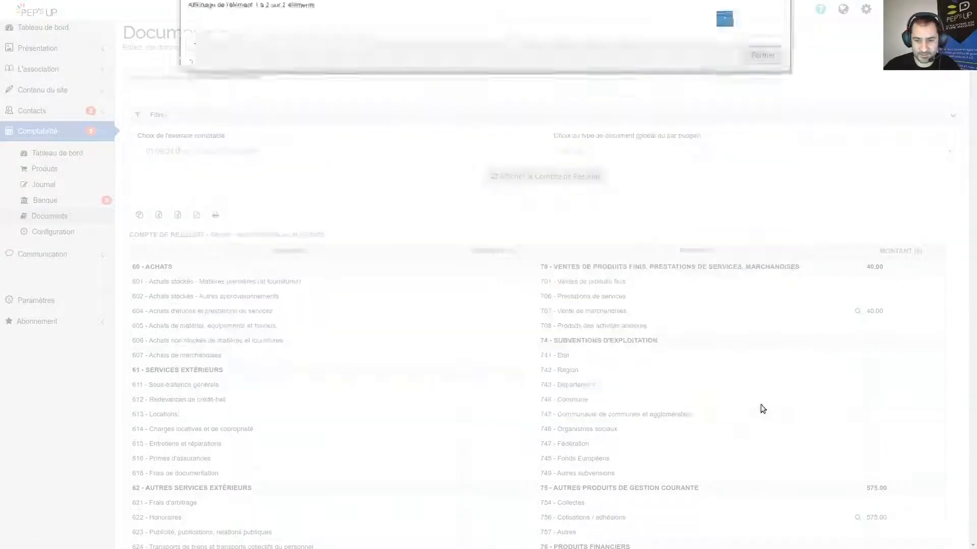
scroll(774, 405, down, 3)
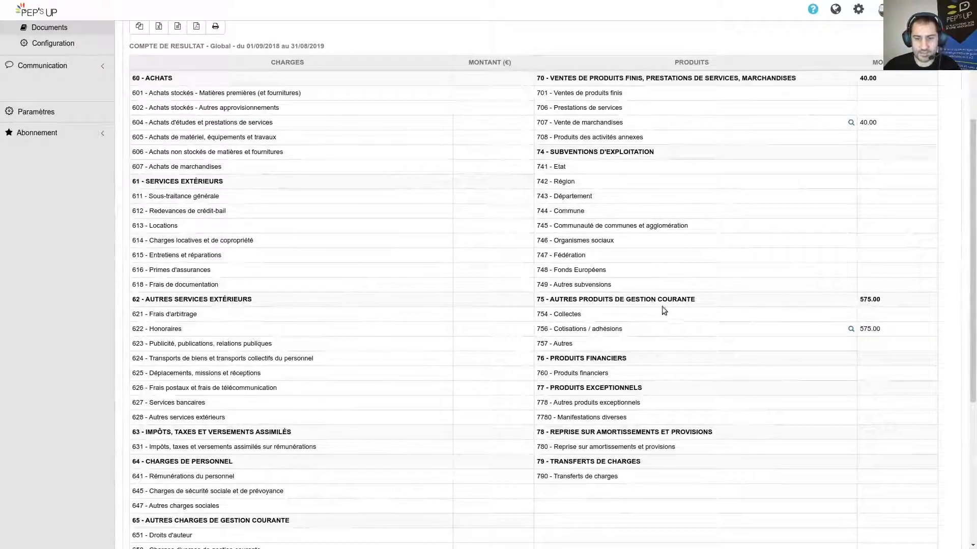
scroll(698, 311, up, 2)
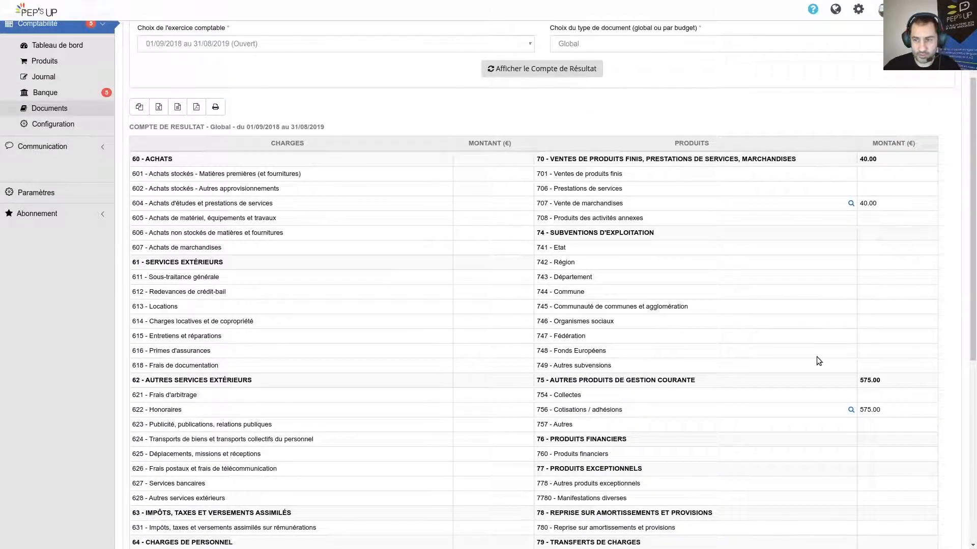
scroll(819, 361, down, 6)
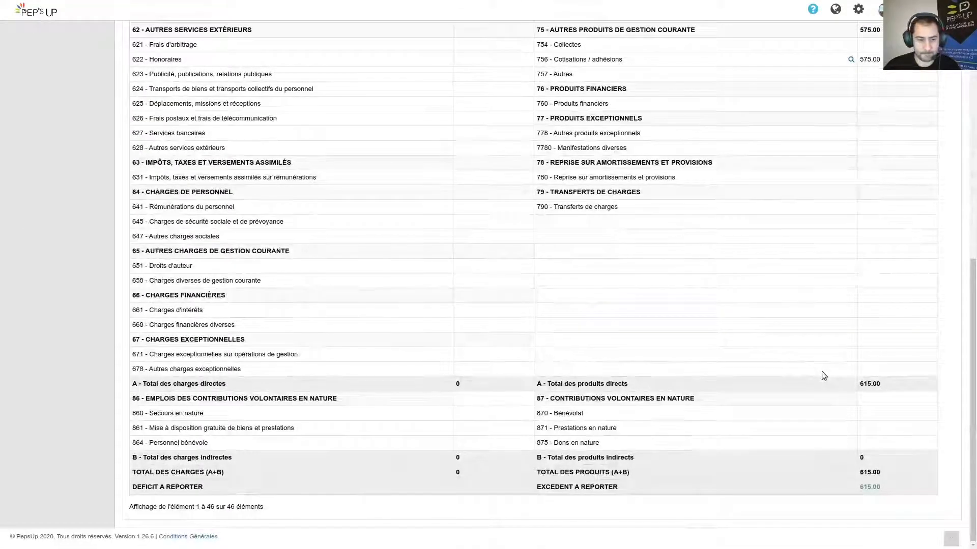
Display the income statement for the budget "Compétition annuelle du club" instead of the global one and look through it
scroll(822, 375, up, 8)
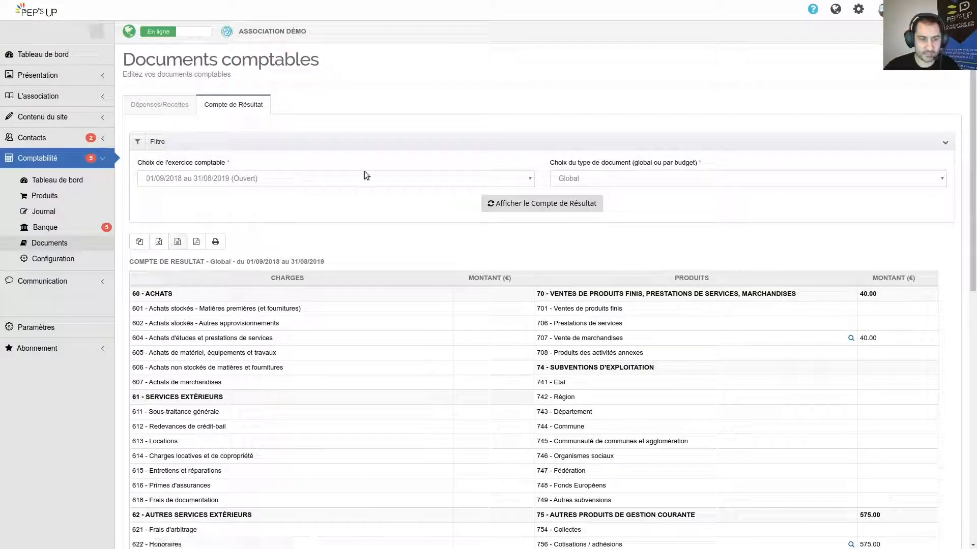
click(636, 175)
click(629, 200)
click(557, 205)
scroll(551, 202, down, 8)
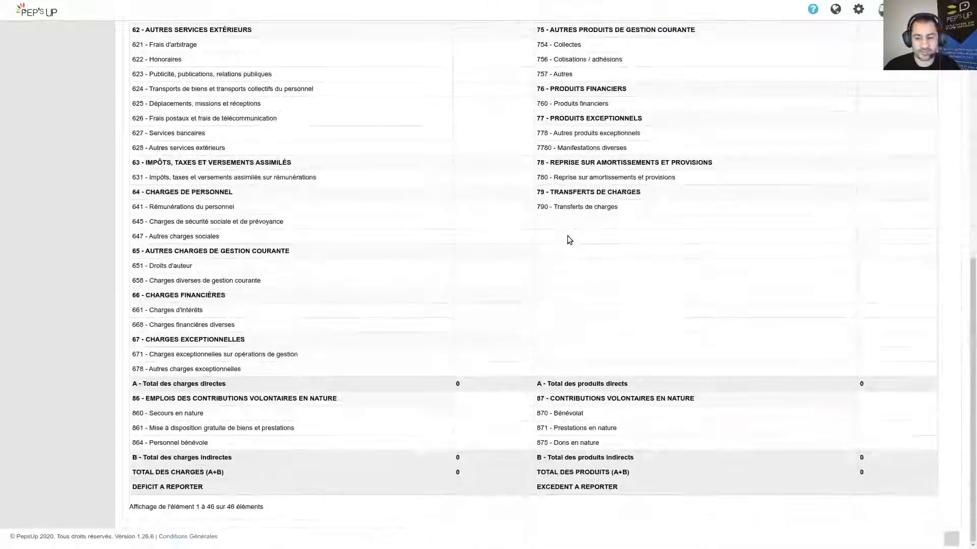
scroll(567, 237, up, 9)
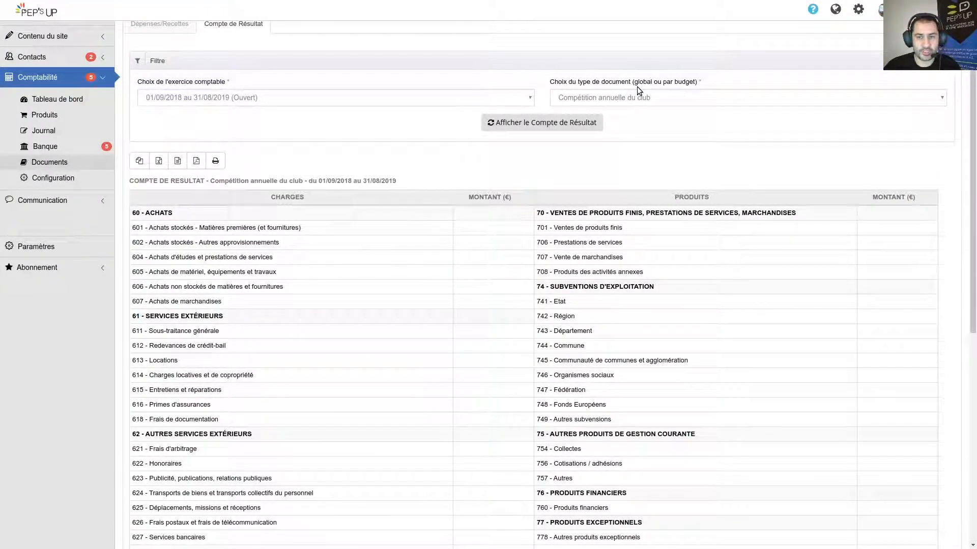
scroll(535, 227, up, 2)
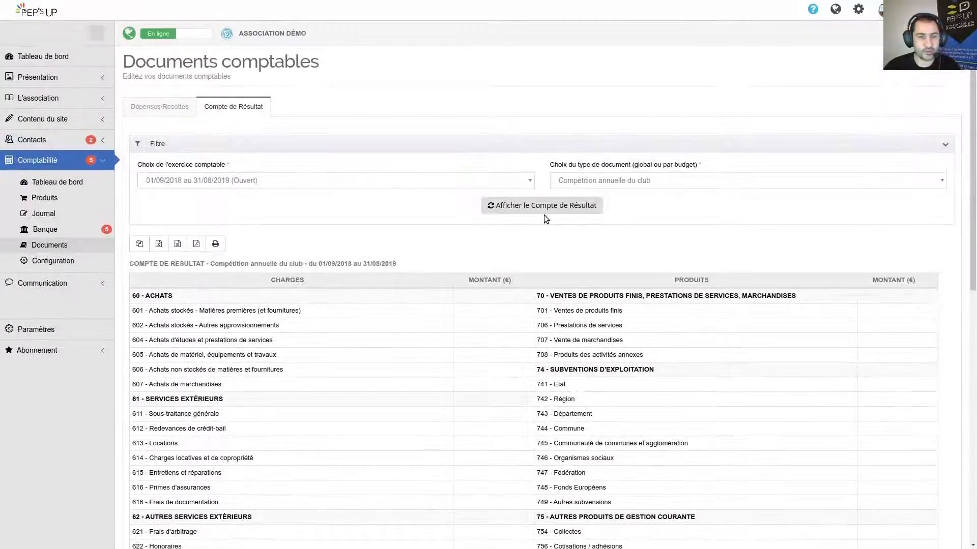